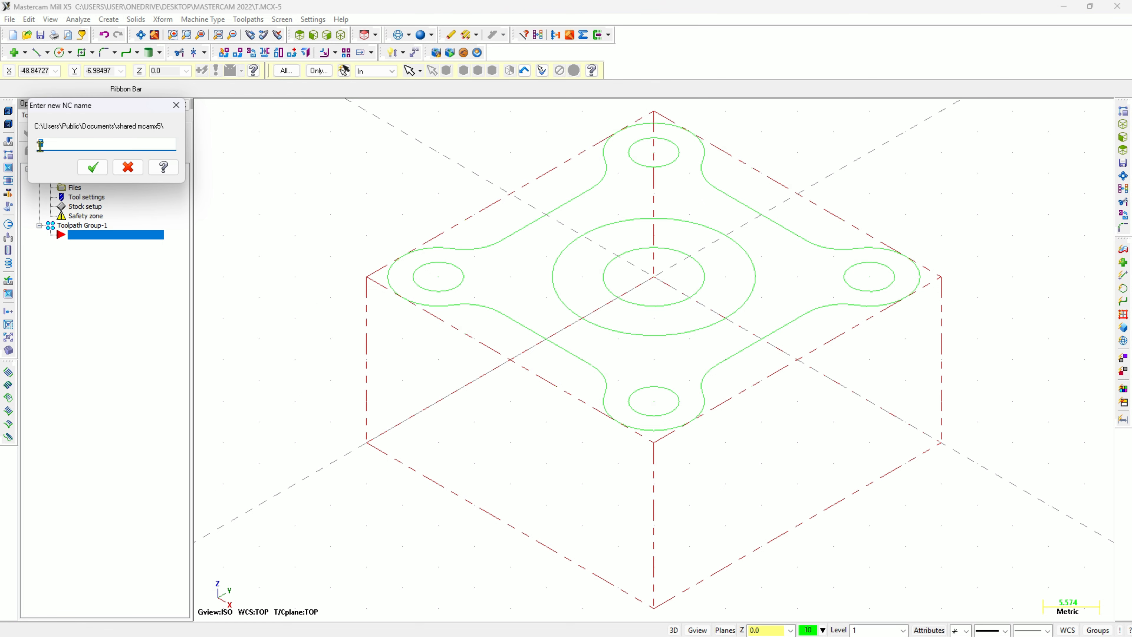
Accept the NC file name and start chaining the plate's outer profile from its front straight edge.
click(92, 168)
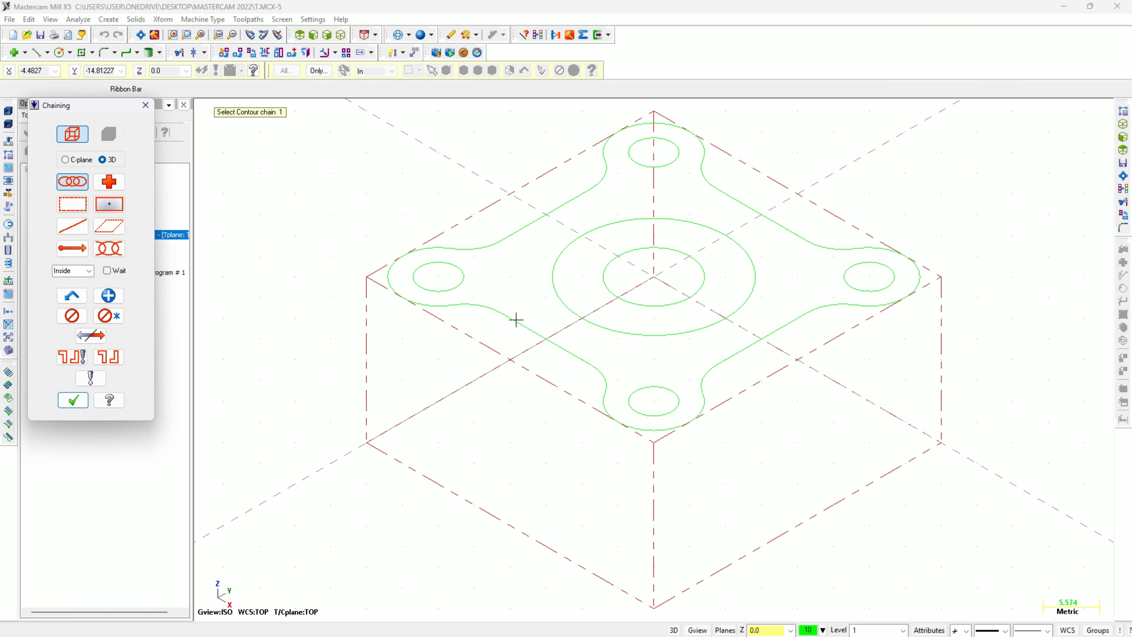
scroll(532, 326, down, 2)
scroll(534, 328, up, 5)
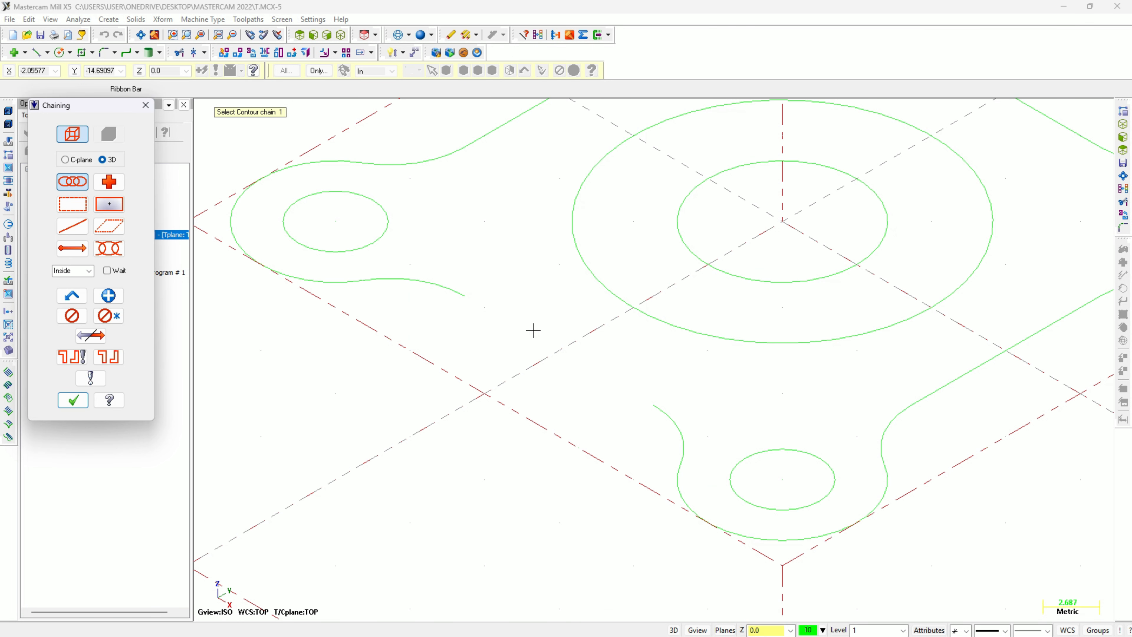
click(530, 334)
scroll(515, 332, down, 3)
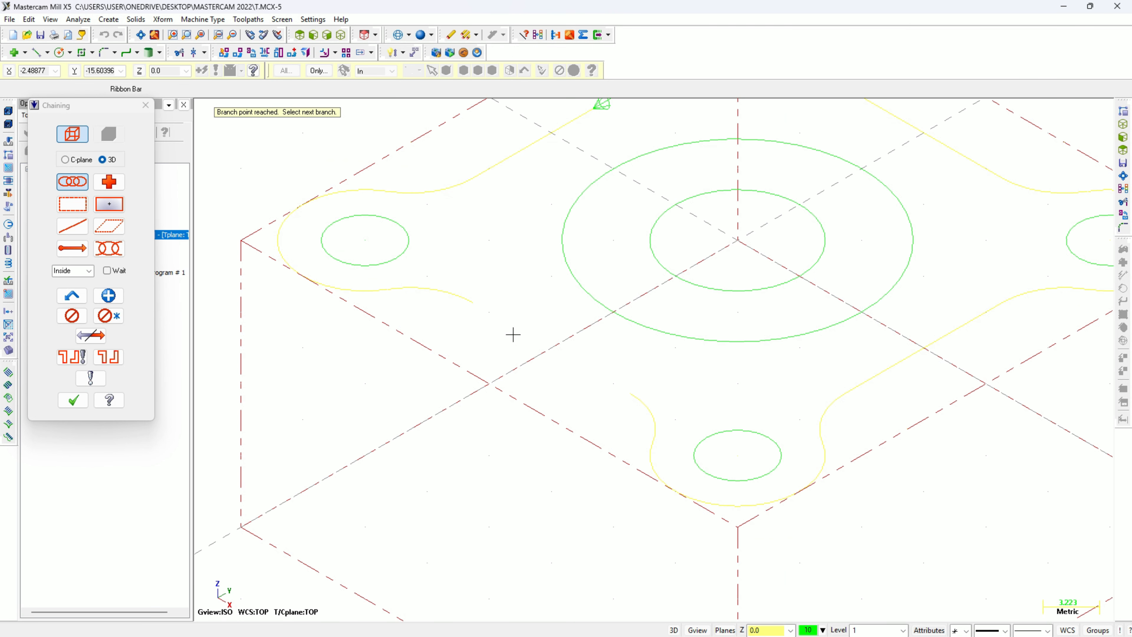
scroll(690, 111, up, 2)
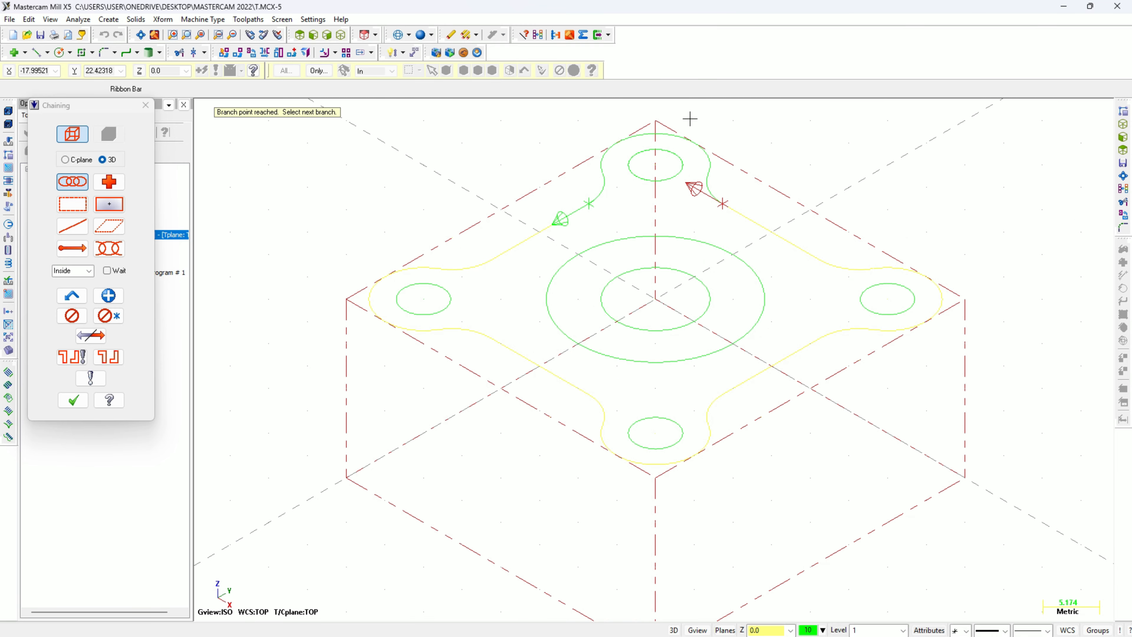
In top view, continue the chain around the plate's upper-left corner and along the left straight edge, and accept the closed contour.
click(313, 38)
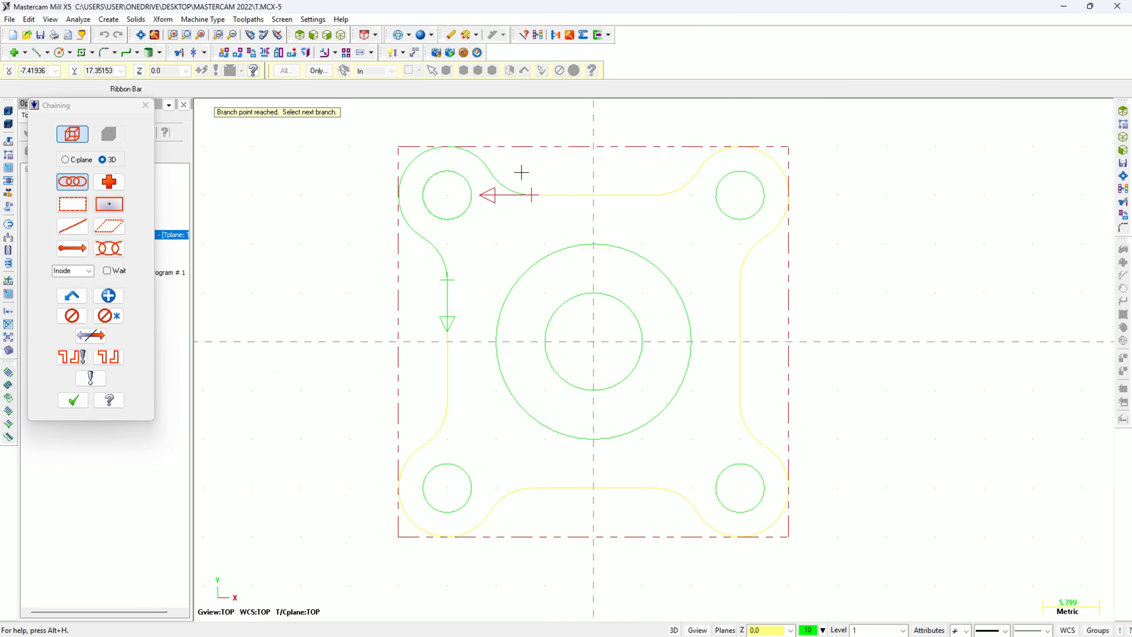
scroll(488, 190, up, 2)
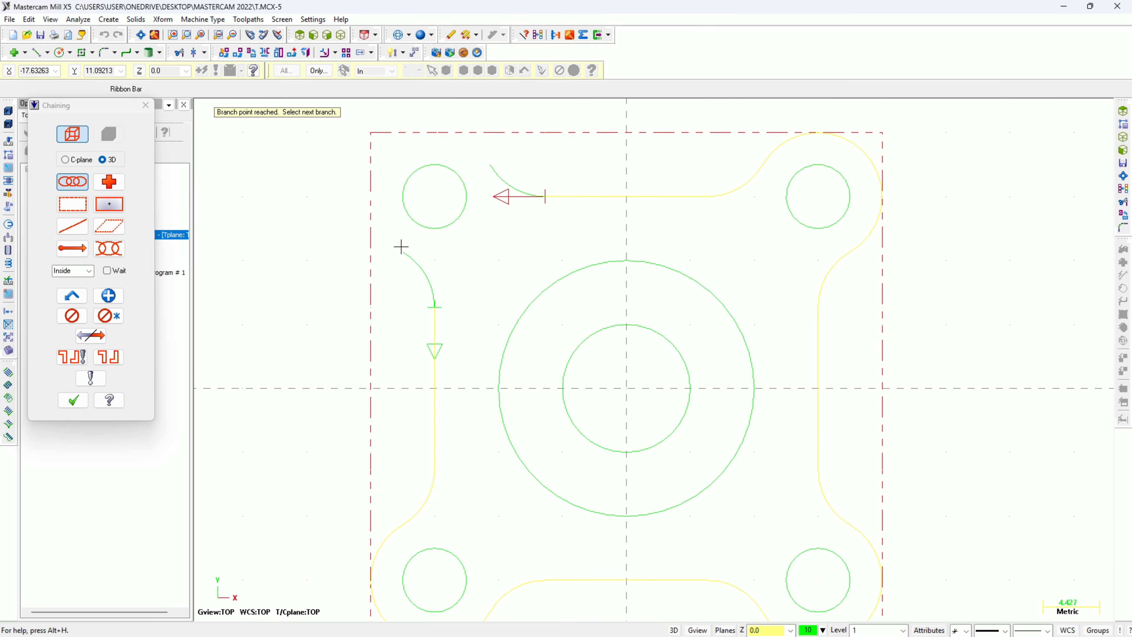
click(469, 147)
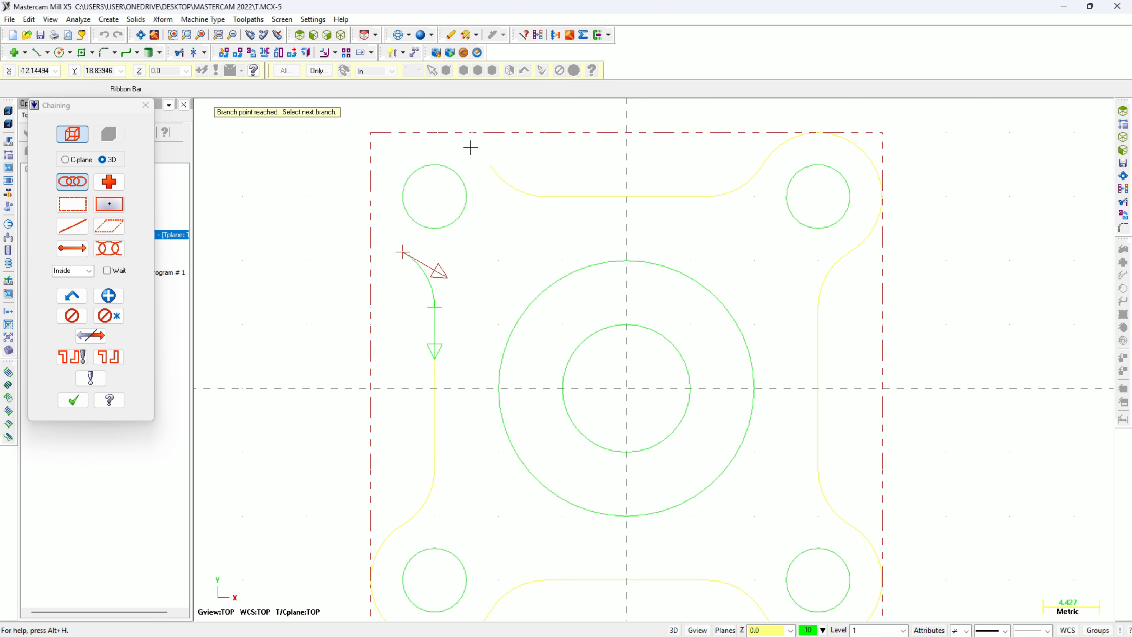
click(423, 272)
scroll(435, 353, down, 1)
scroll(434, 353, up, 2)
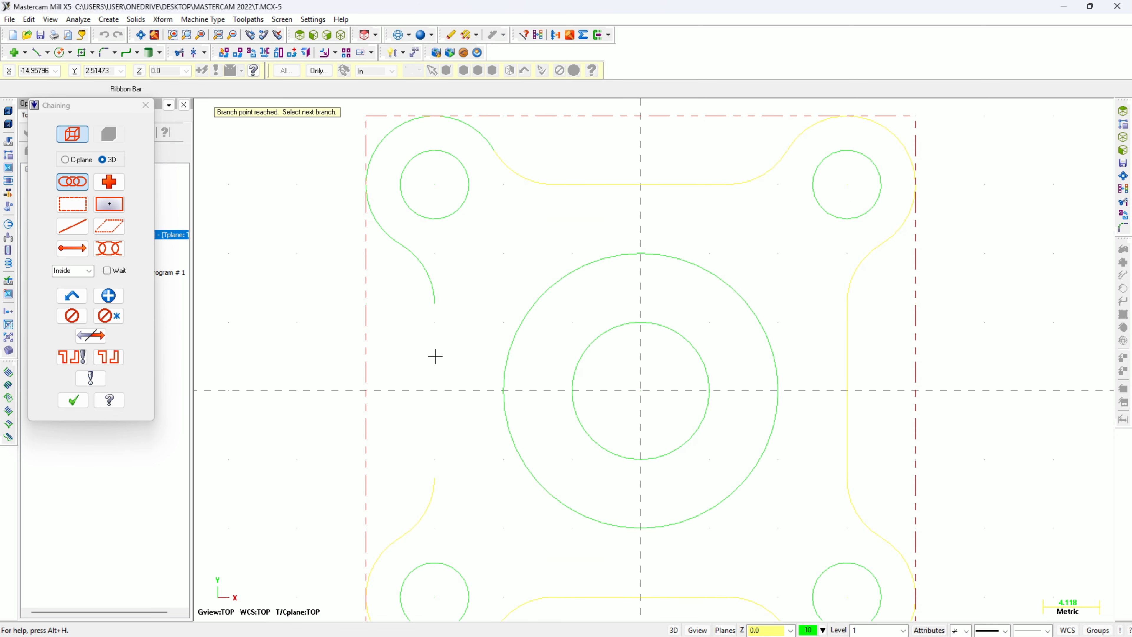
click(429, 356)
click(74, 401)
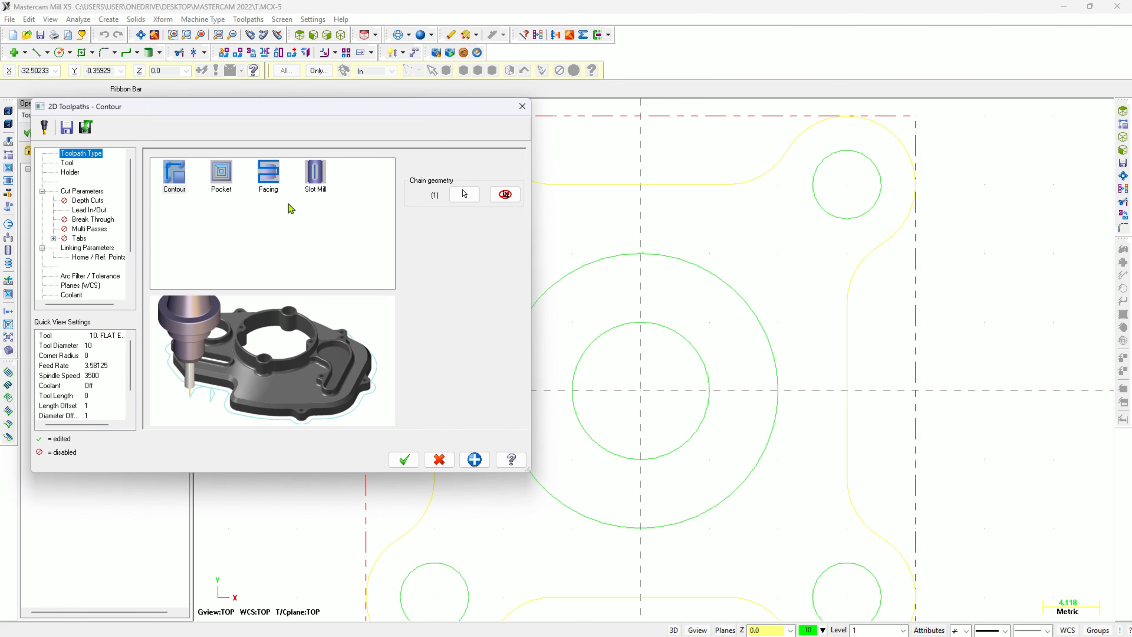
Filter the tool library by a diameter equal to 10 and choose the 10 mm flat endmill for the contour.
drag(262, 109, 349, 125)
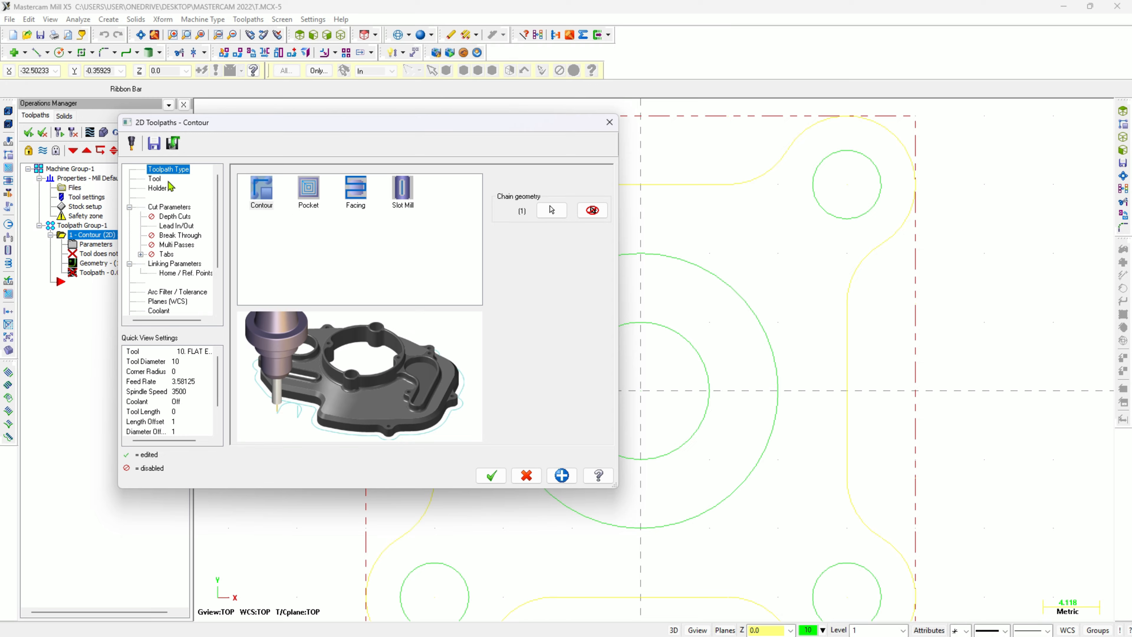
click(156, 179)
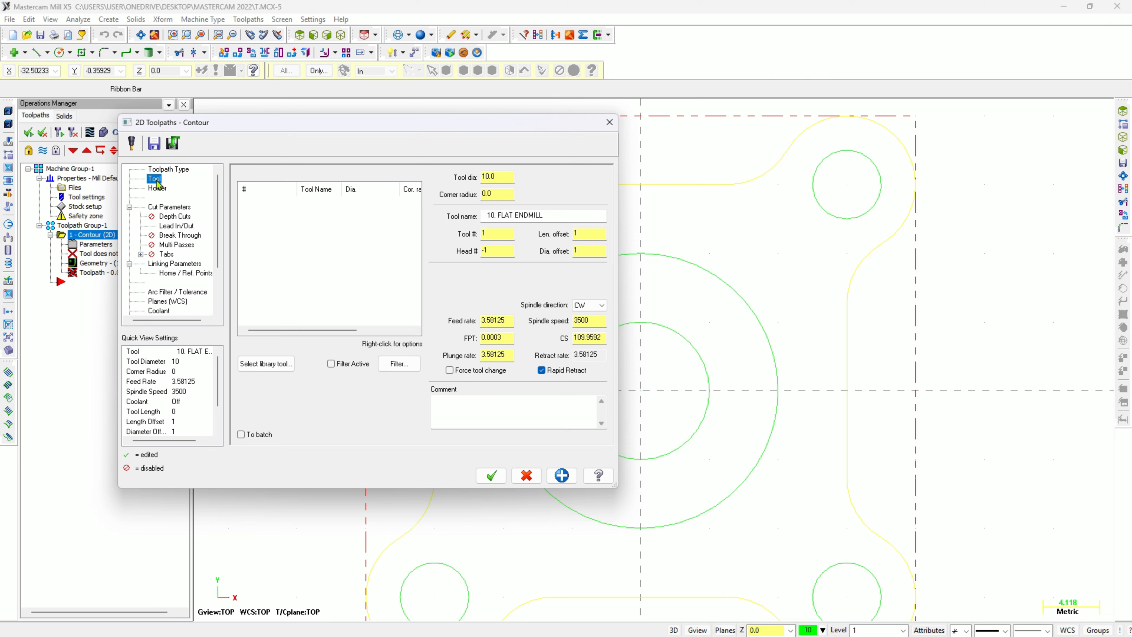
click(276, 368)
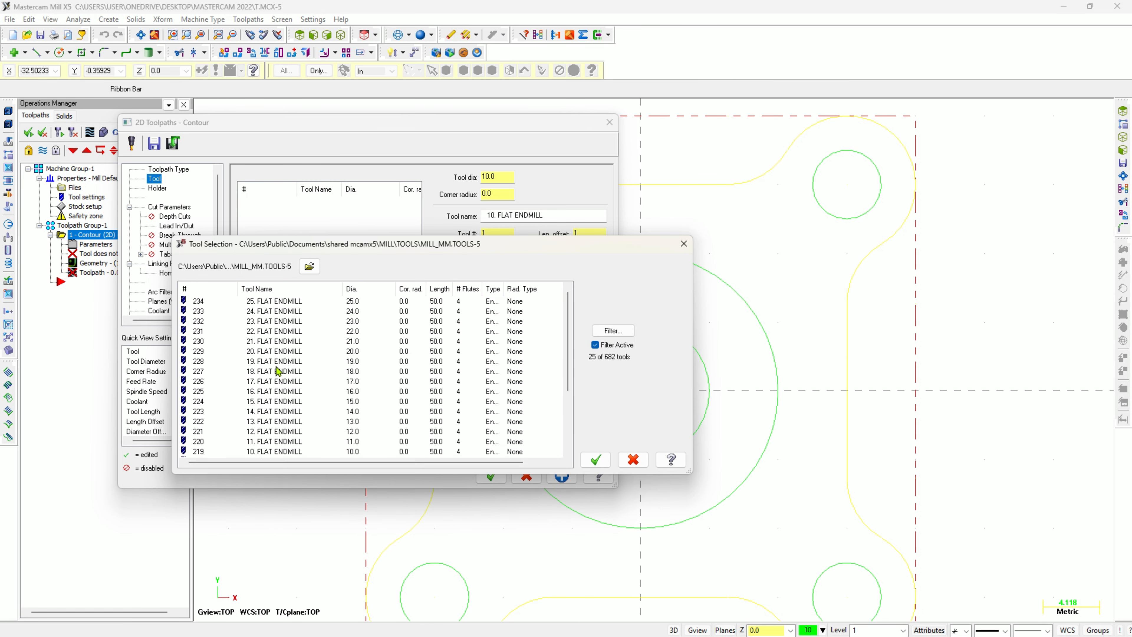
click(613, 331)
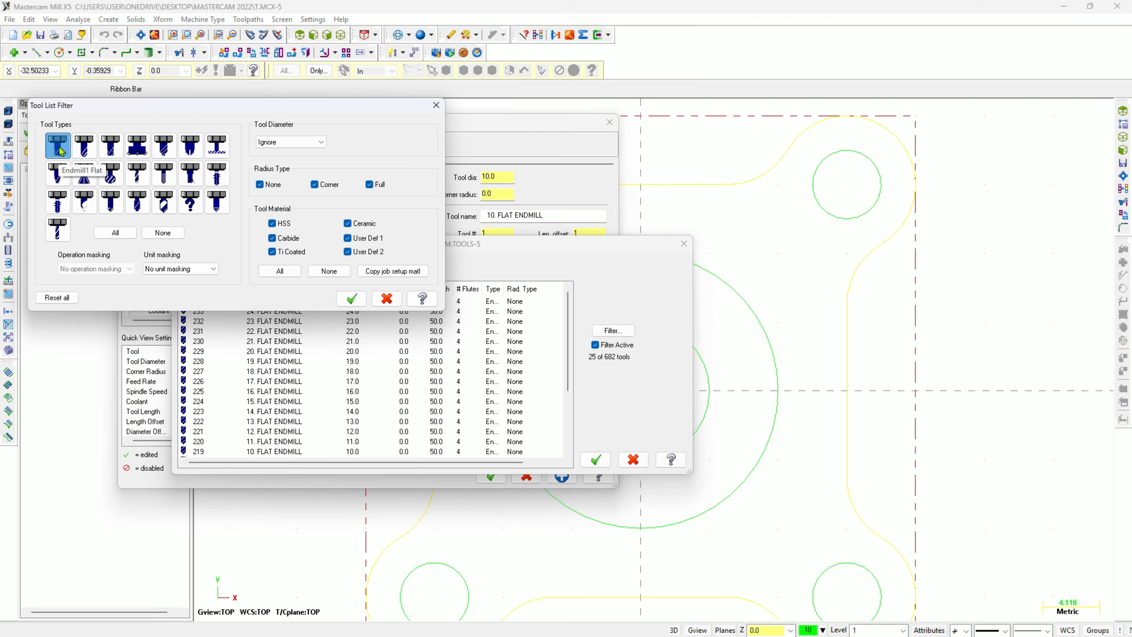
click(319, 144)
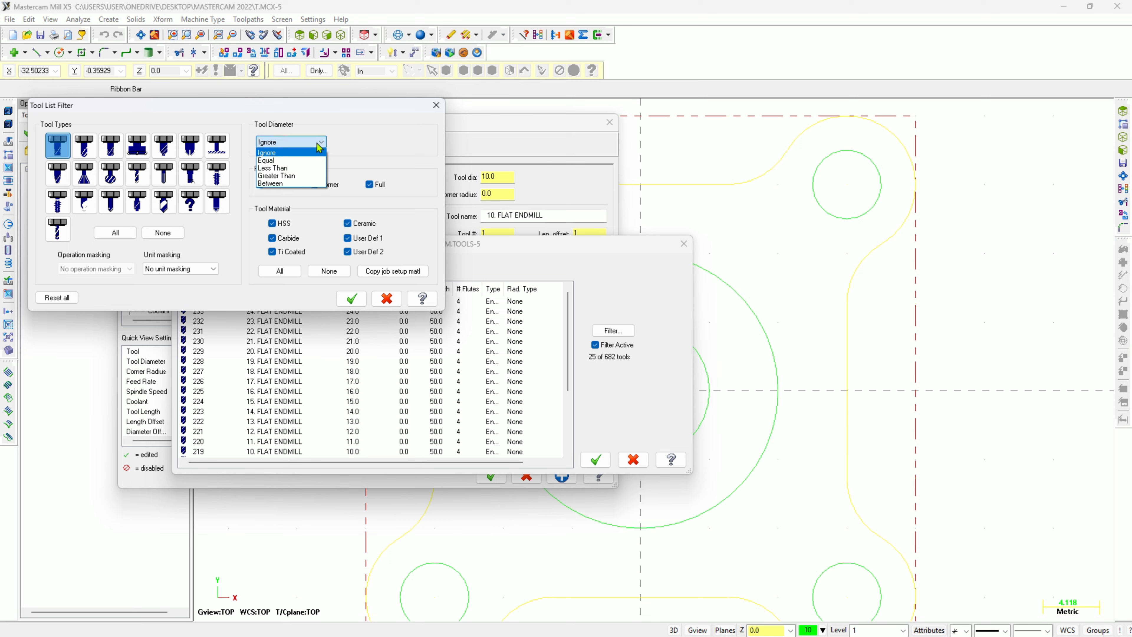
click(308, 160)
click(353, 141)
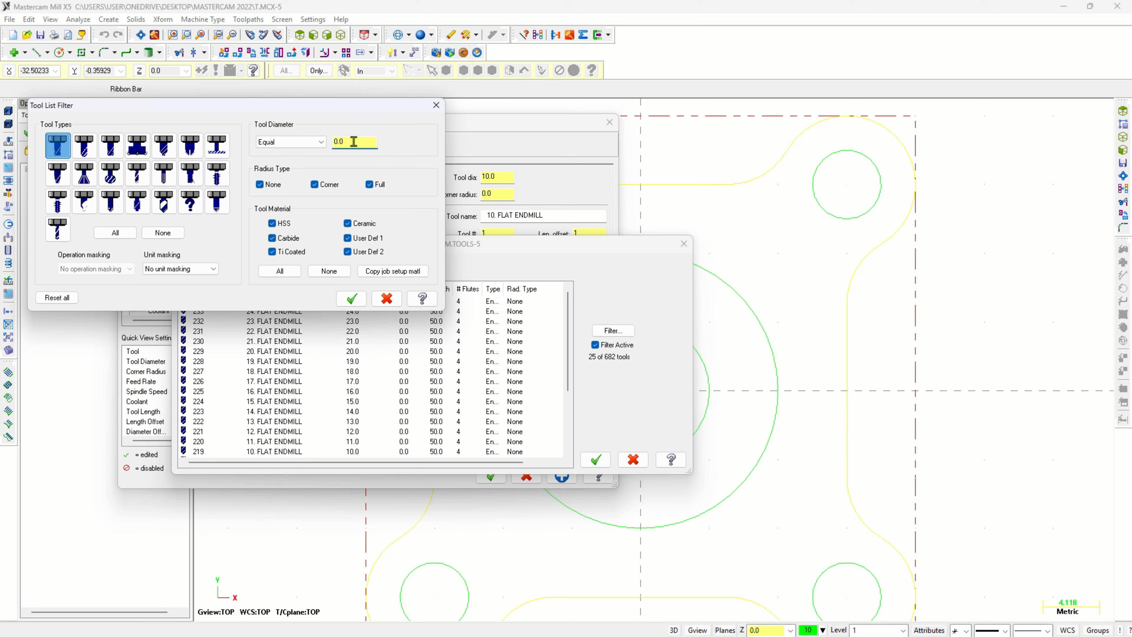
key(ctrl+a)
text(10)
click(353, 299)
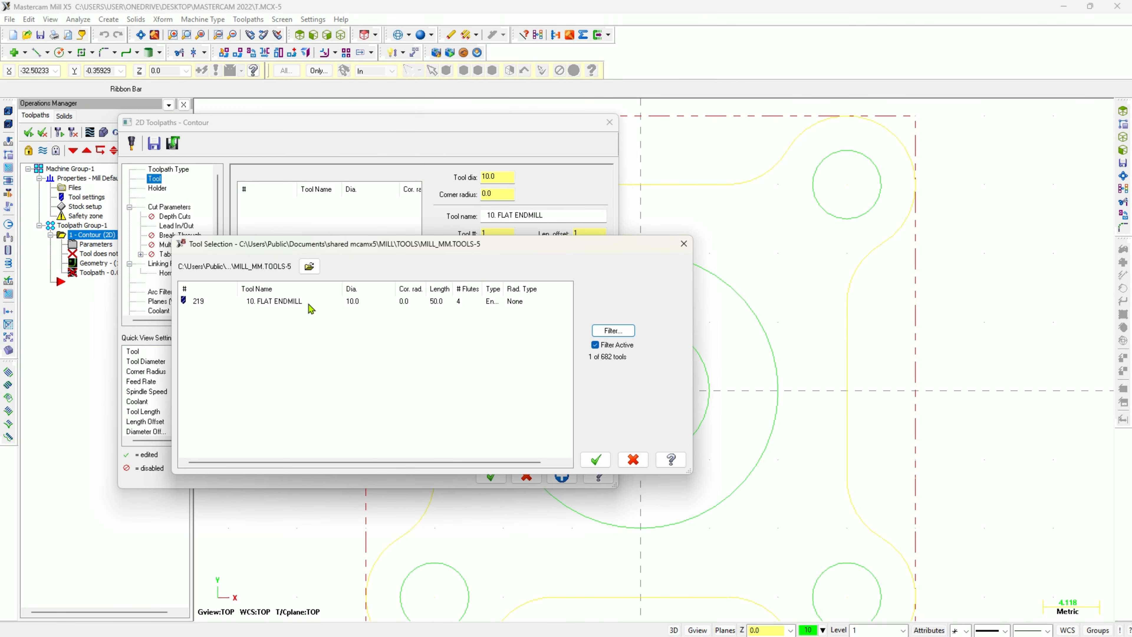
click(285, 303)
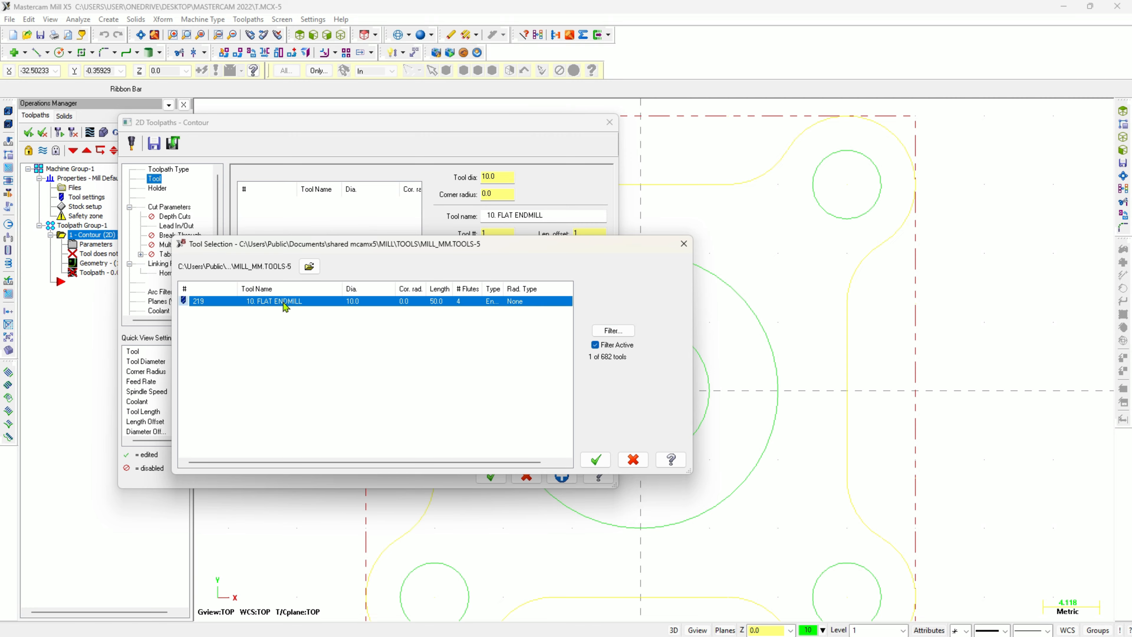
click(596, 459)
Set the endmill's feed rate to 150 and its spindle speed to 1500.
drag(499, 321, 477, 321)
text(15)
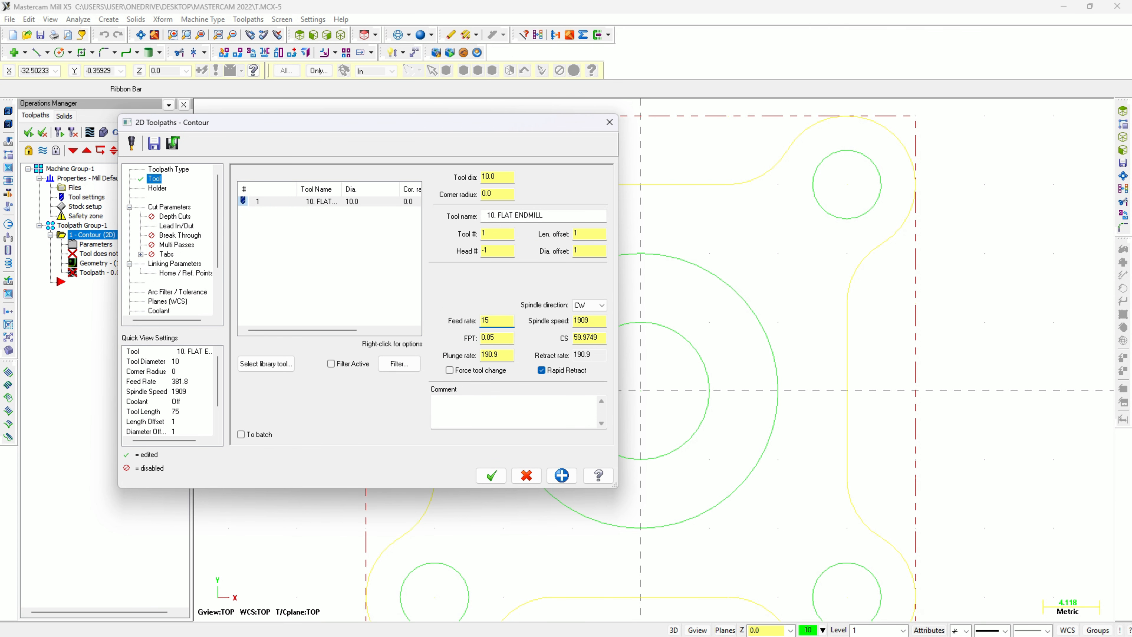
text(0)
drag(595, 321, 574, 322)
text(1500)
Set the compensation direction to Right in the contour's cut parameters.
click(160, 189)
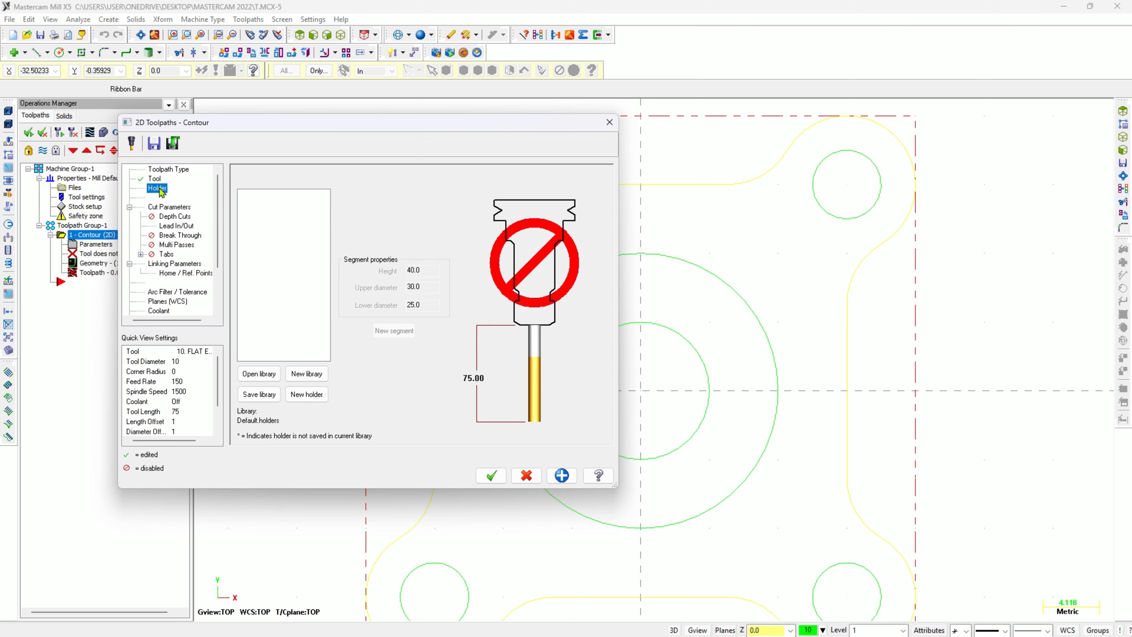
click(169, 208)
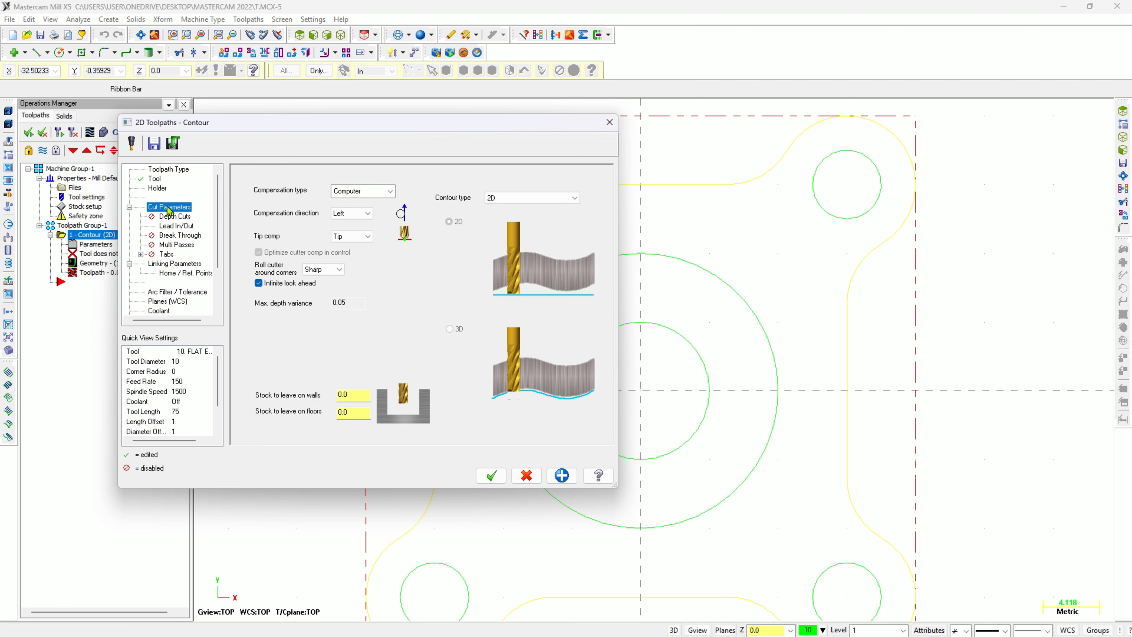
click(368, 217)
click(362, 232)
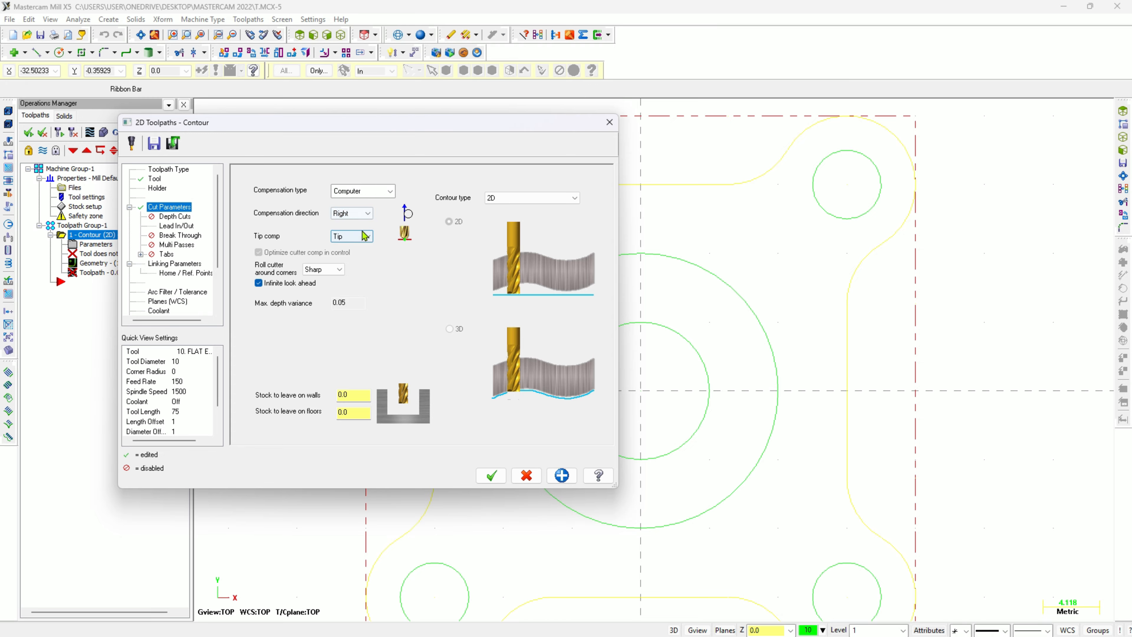
Review the contour's depth cuts, lead in/out, break through, multi passes and tabs settings.
click(187, 222)
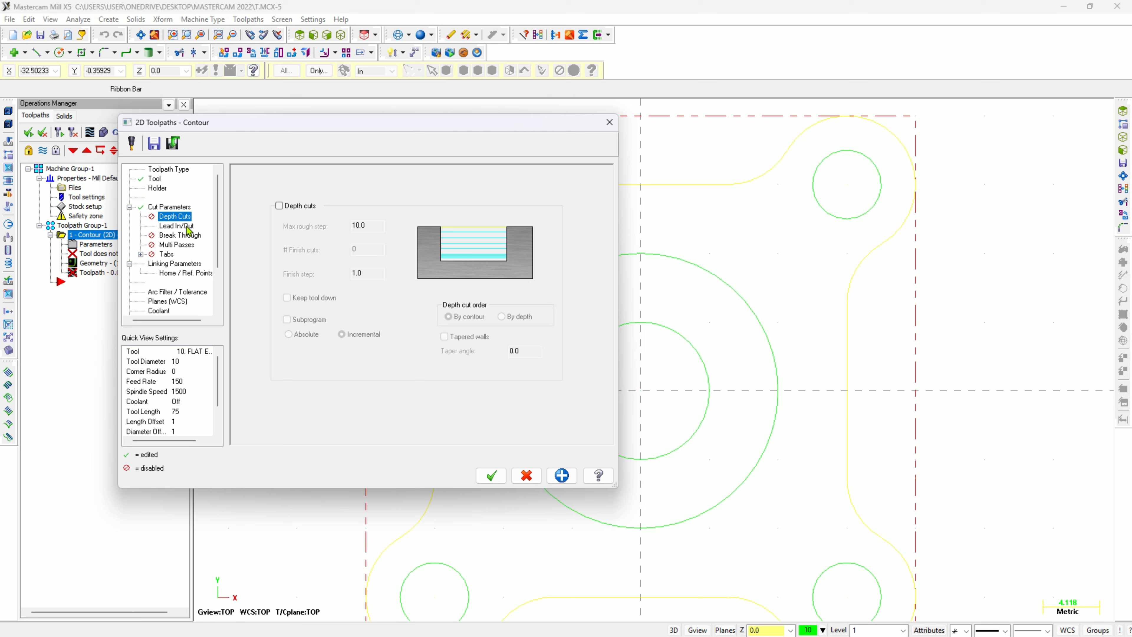
click(188, 226)
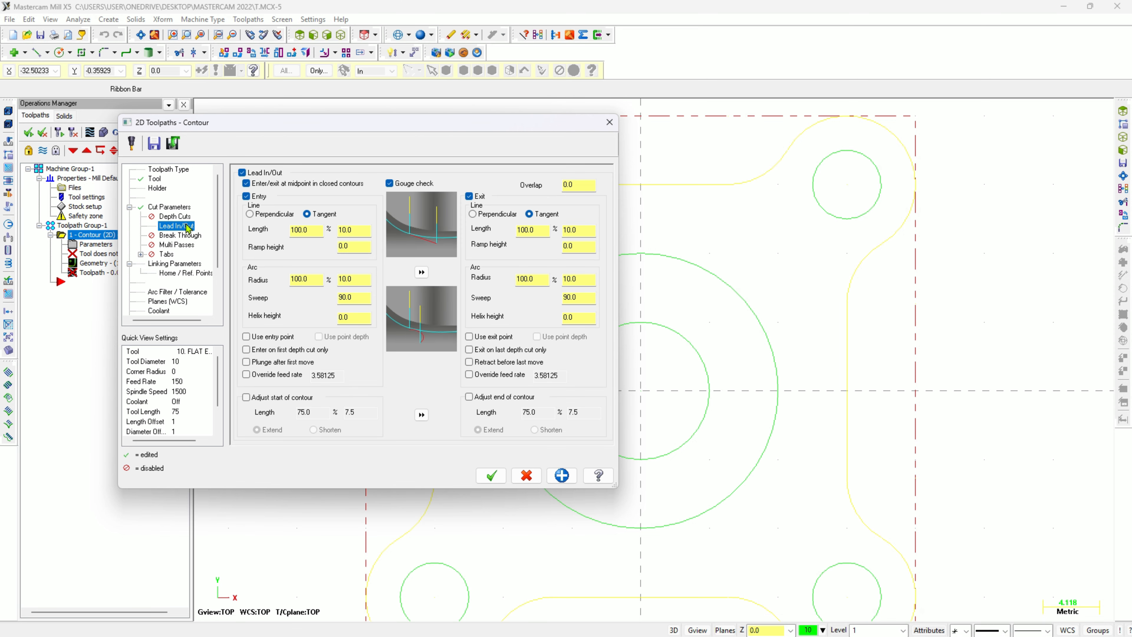
click(185, 217)
click(185, 226)
click(189, 237)
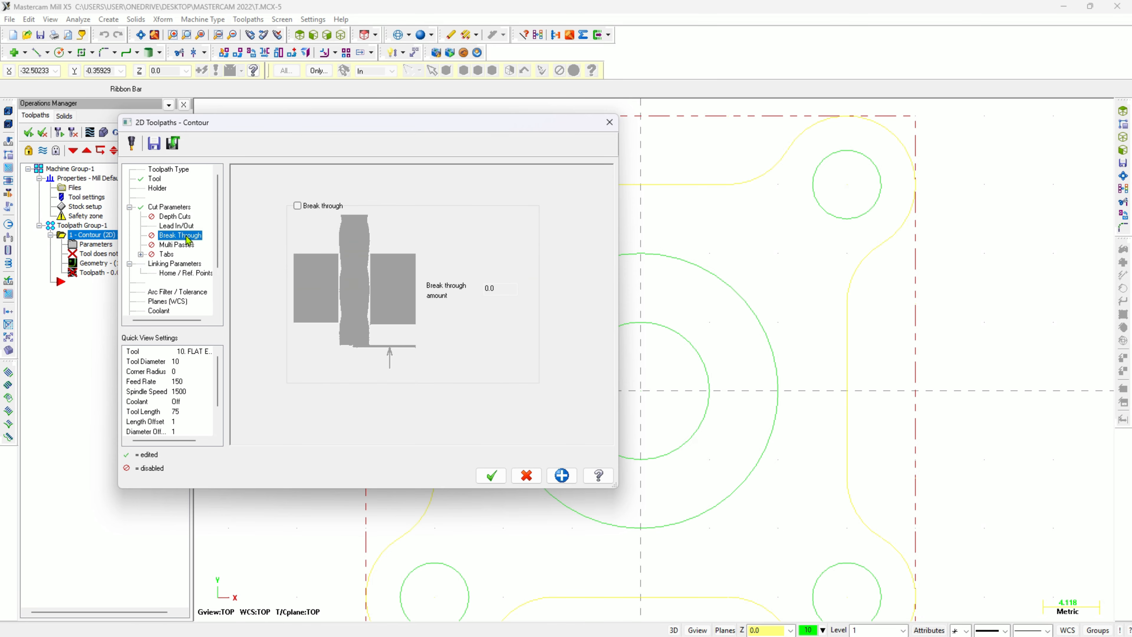
click(186, 248)
click(167, 254)
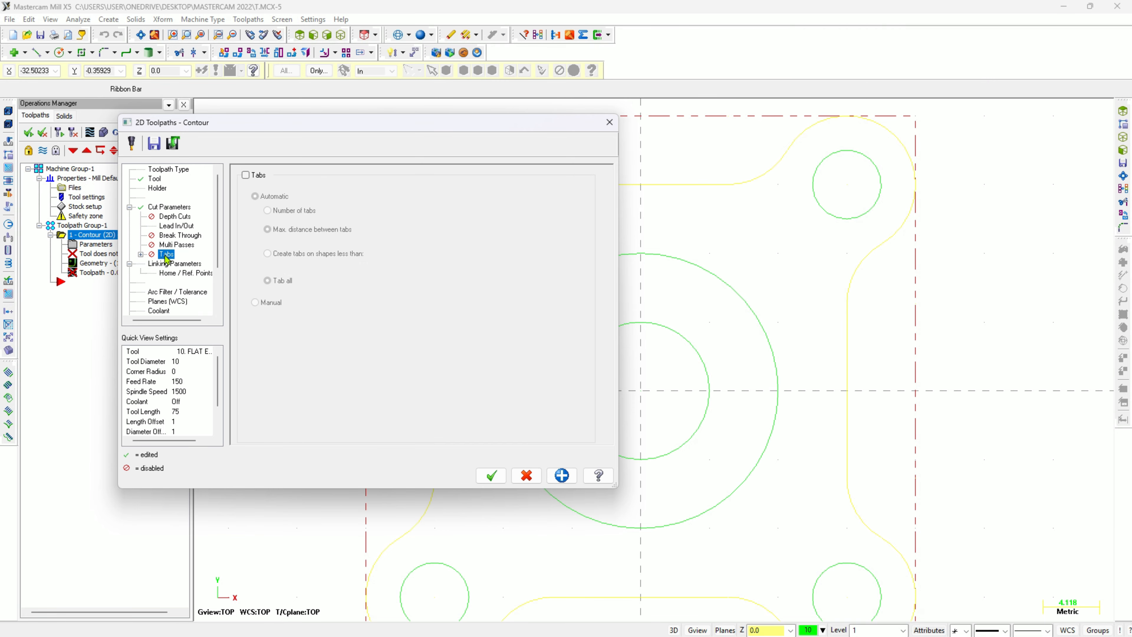
Enable the clearance height and set the retract height to 6.0 absolute in the linking parameters.
click(174, 265)
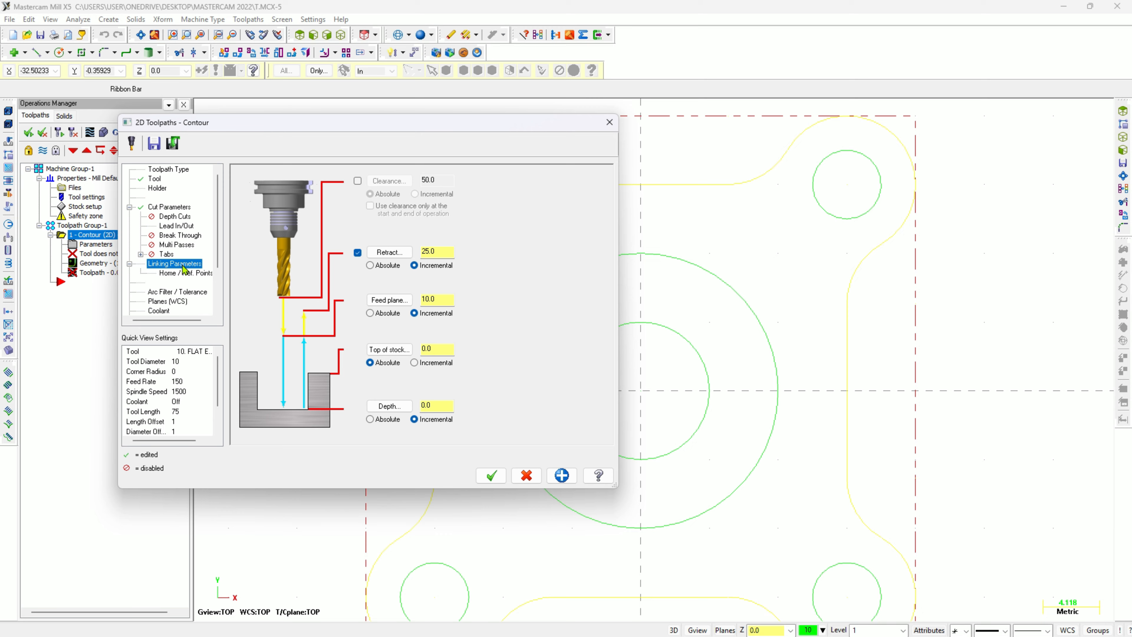
click(358, 181)
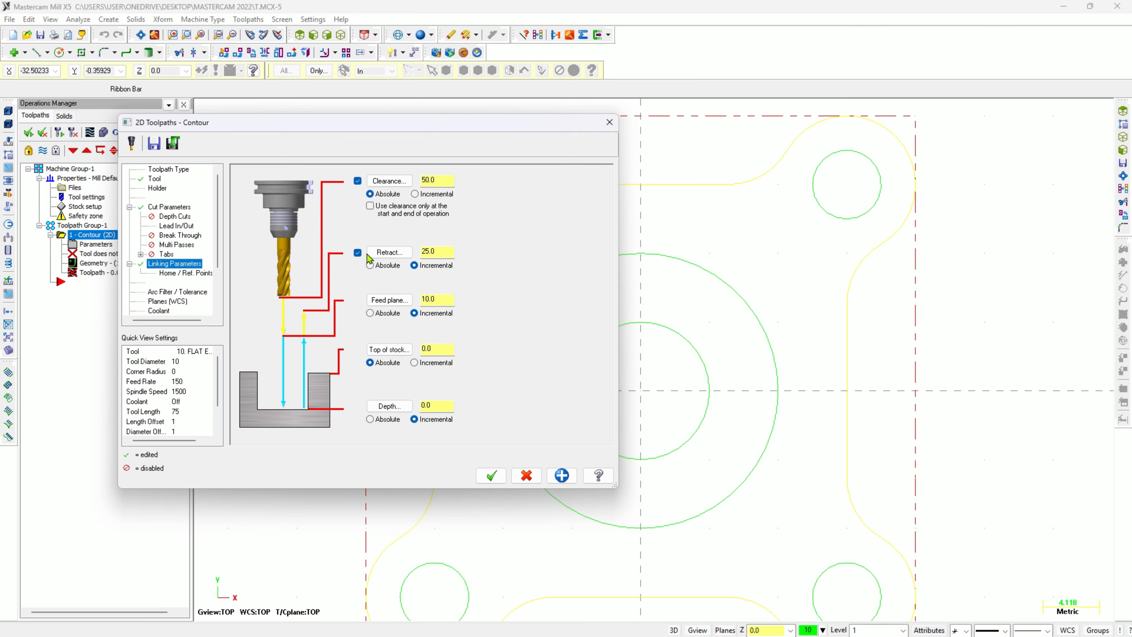
click(431, 252)
drag(432, 252, 419, 251)
text(6.0)
click(370, 266)
Set the feed plane to 3 and the depth to -15 absolute, and generate the contour toolpath.
double_click(431, 298)
text(3)
double_click(421, 405)
text(-15)
click(371, 421)
click(493, 476)
Play a backplot of the contour toolpath in the isometric view.
scroll(492, 321, down, 3)
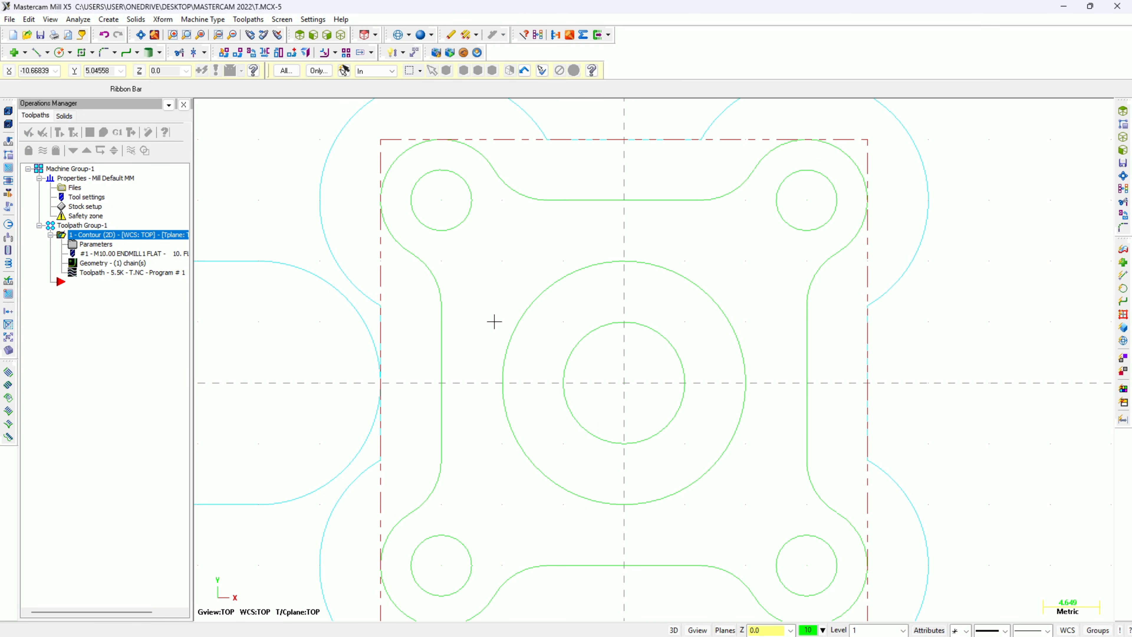
right_click(901, 329)
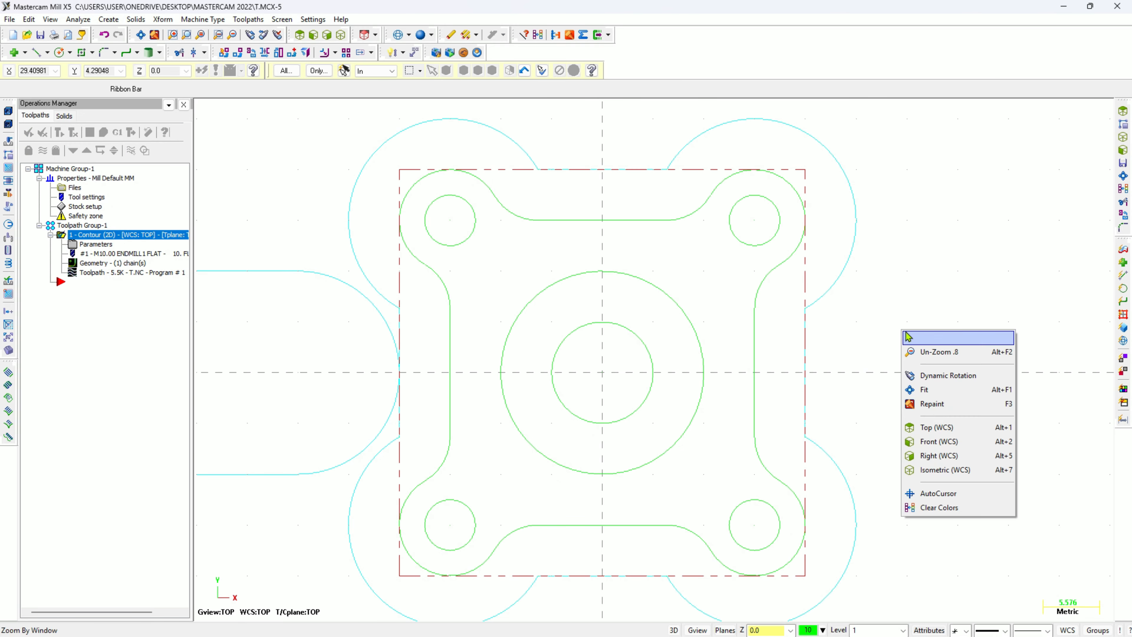
click(935, 470)
scroll(569, 252, down, 5)
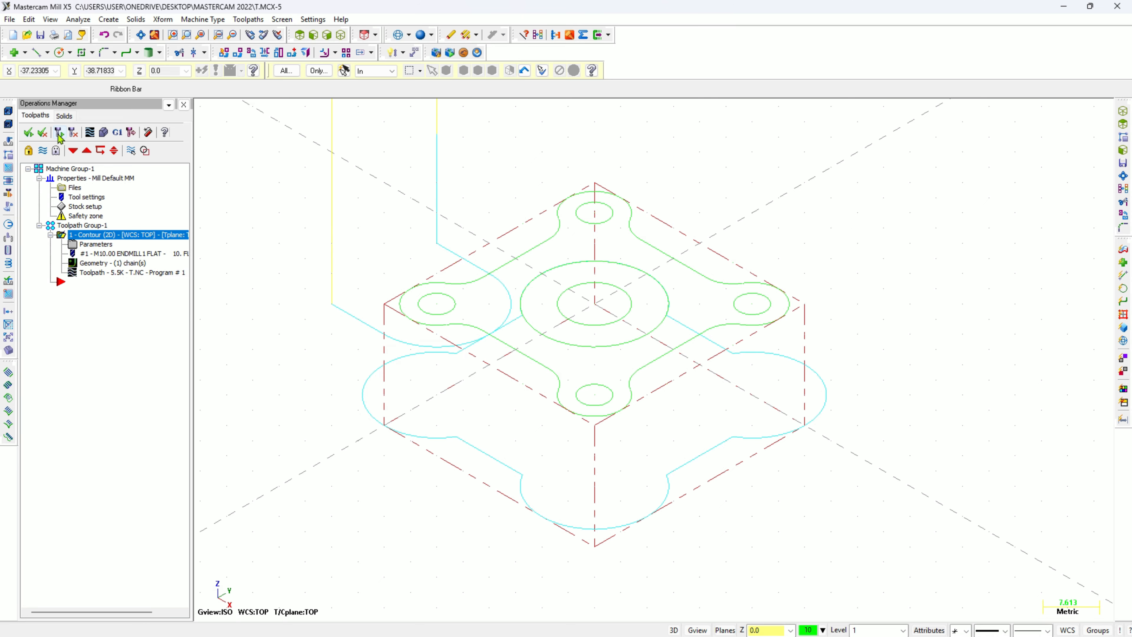
click(90, 133)
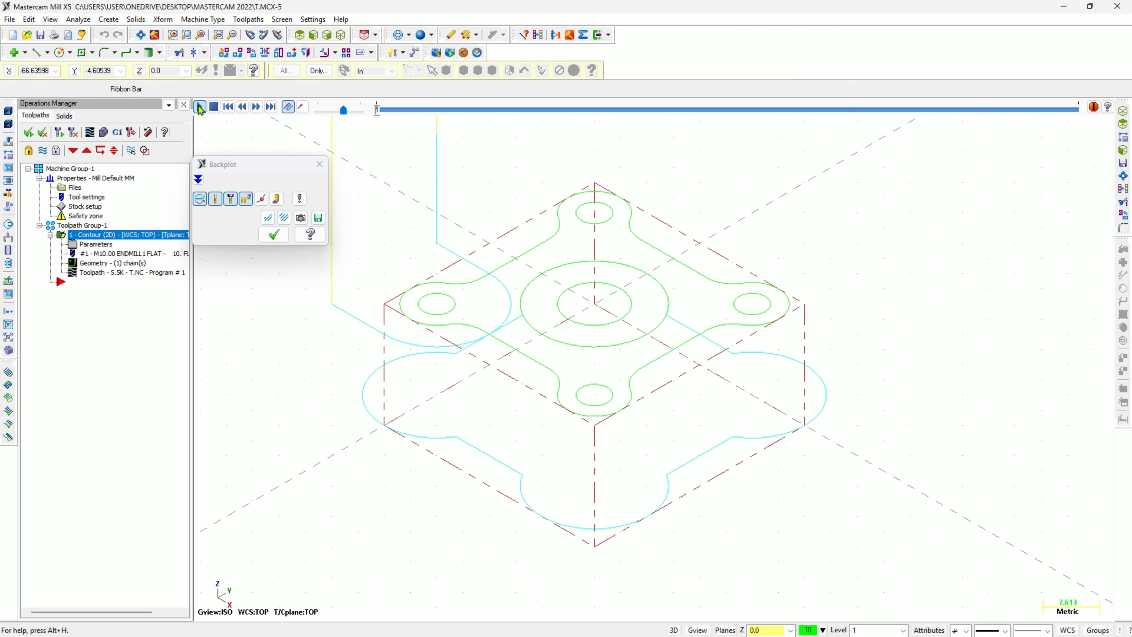
click(201, 108)
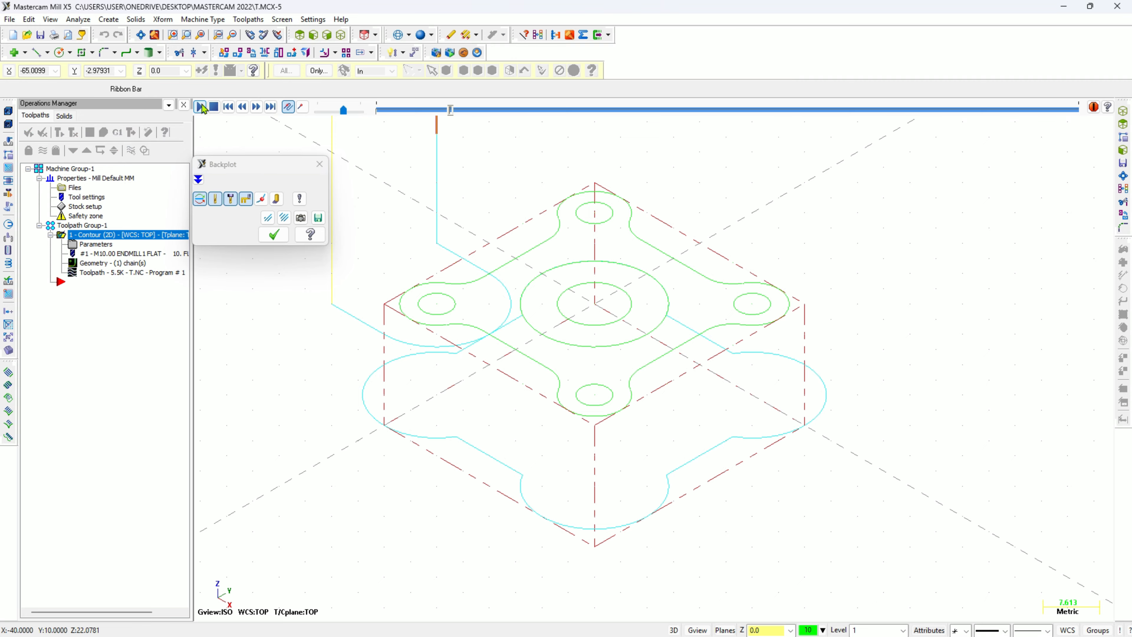
click(272, 235)
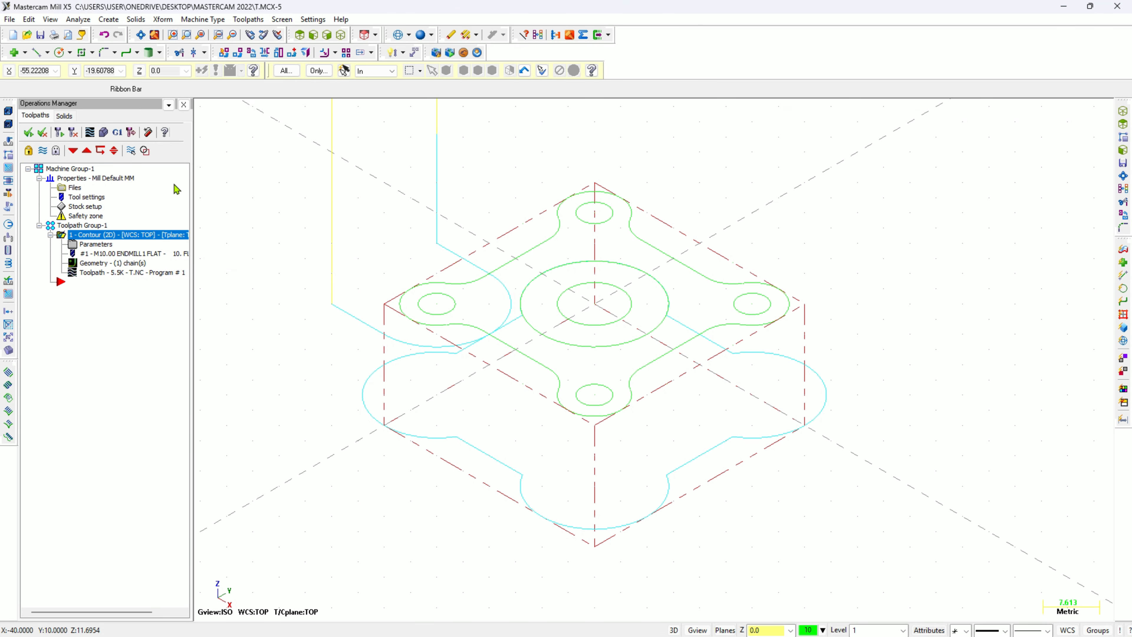
Verify the contour operation with the tool and holder shown, and replay the machining at a slower speed.
click(104, 132)
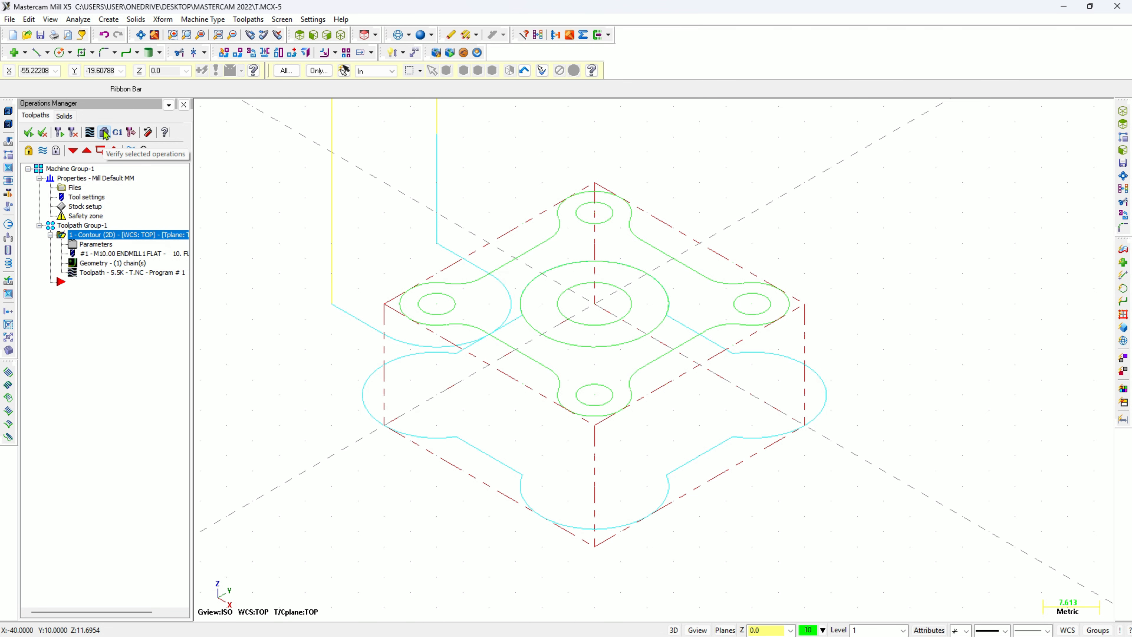
click(104, 133)
click(212, 202)
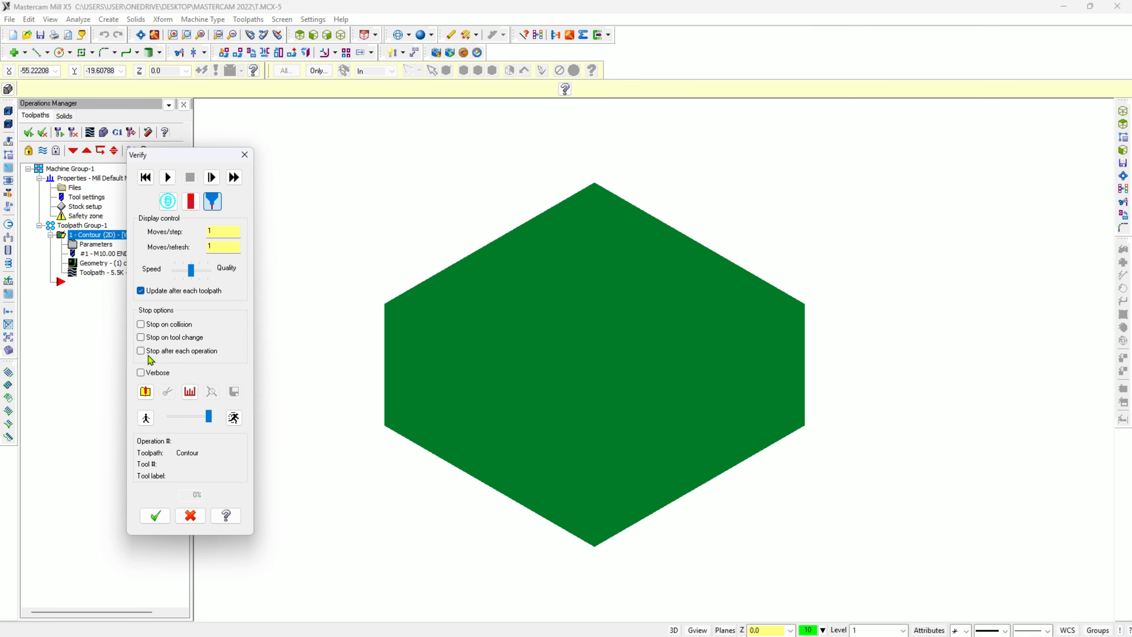
click(168, 177)
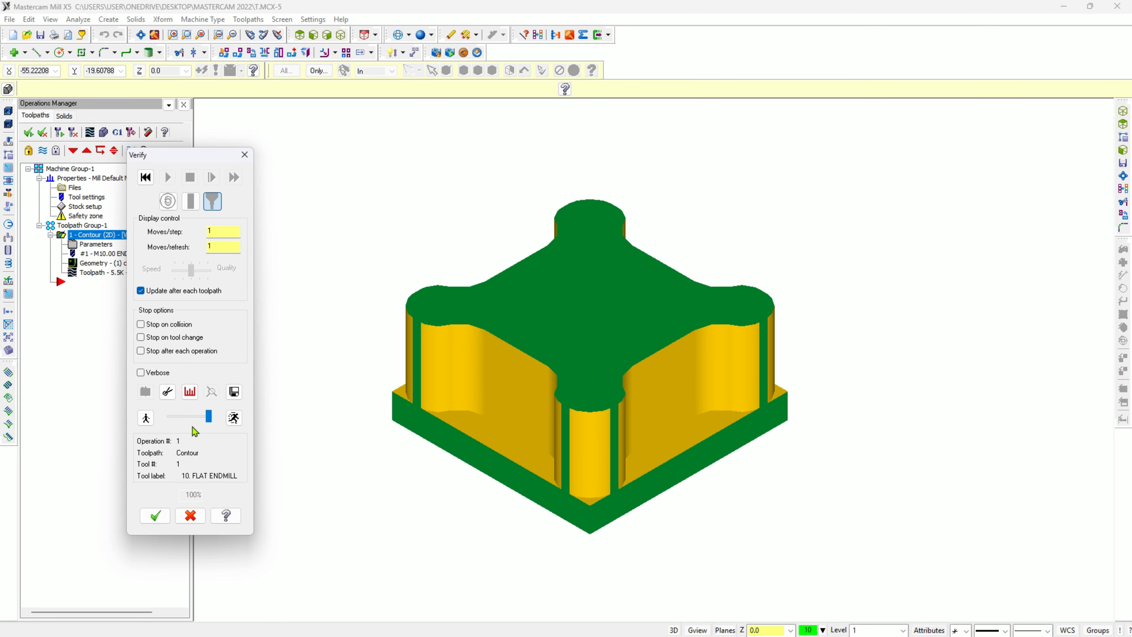
click(201, 417)
click(146, 177)
click(168, 178)
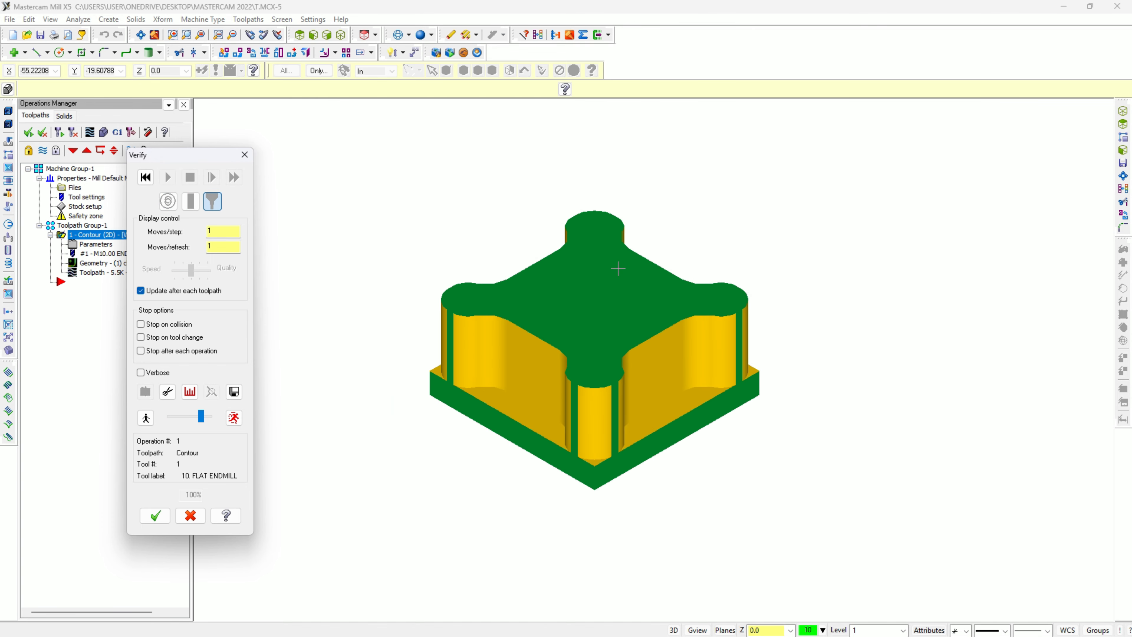
Replay the contour verification from the top view with the tool shown without its holder, and close the verification.
right_click(871, 276)
click(908, 375)
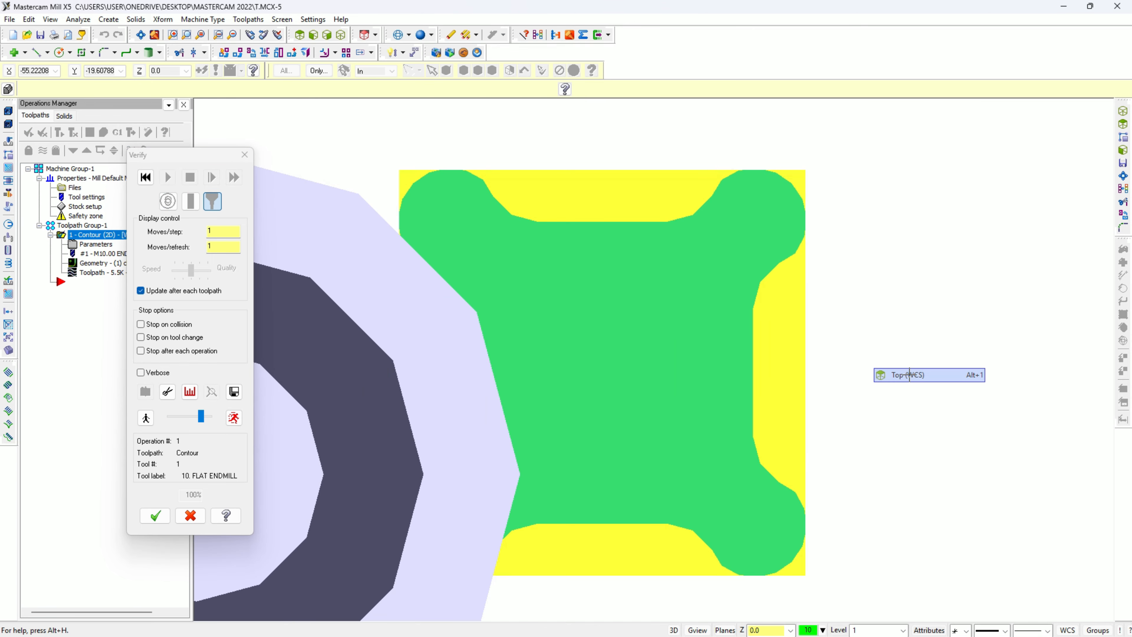
scroll(695, 324, down, 1)
click(145, 177)
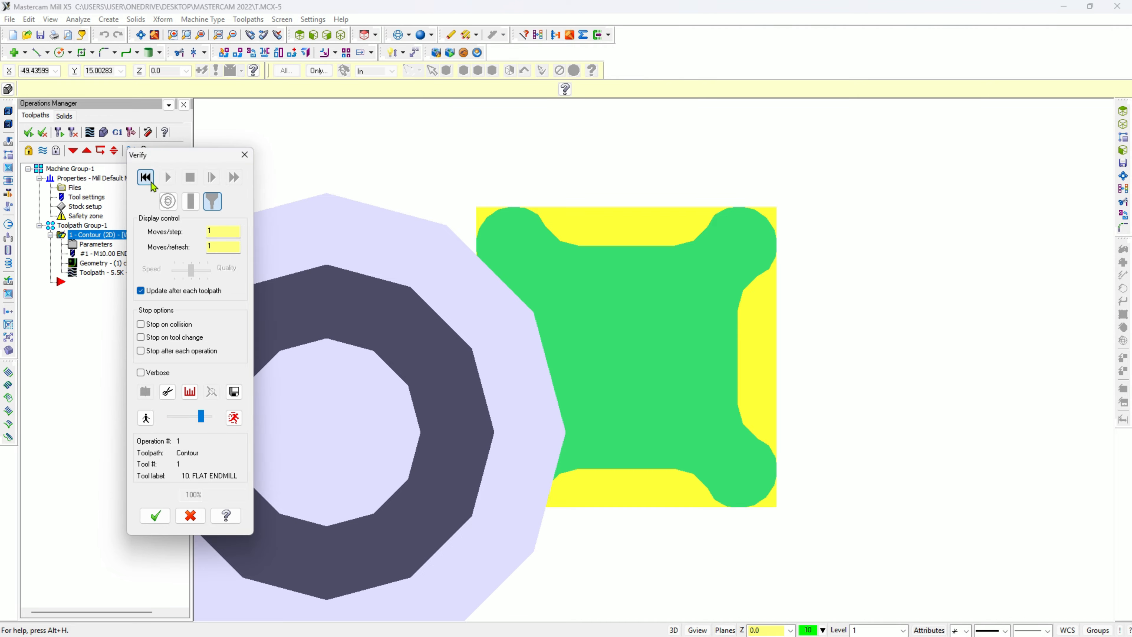
click(169, 181)
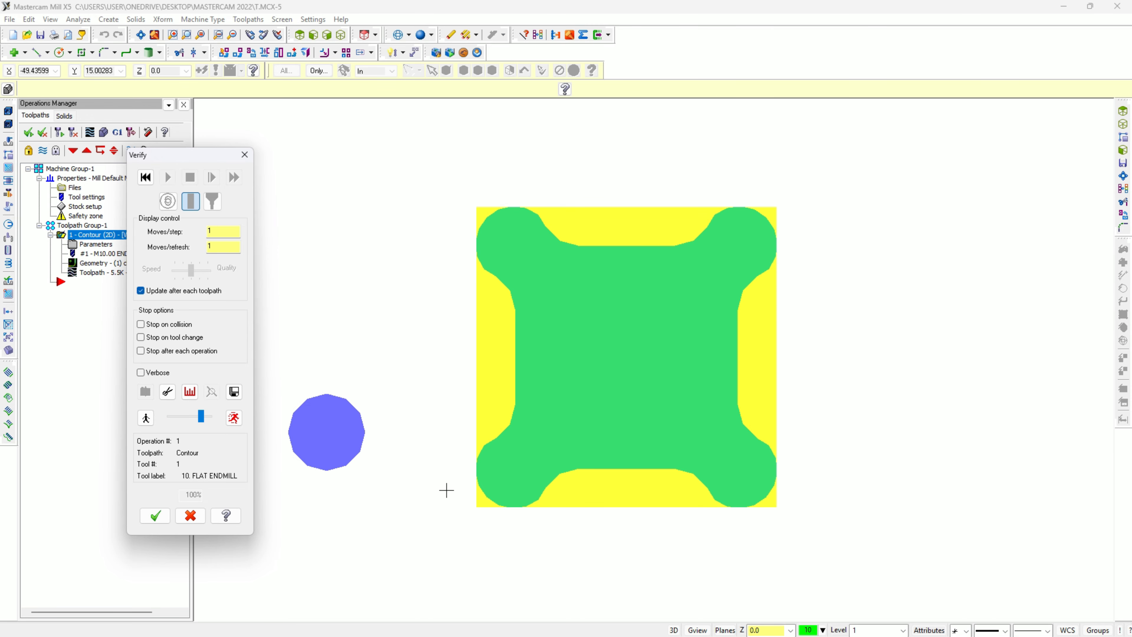
click(155, 516)
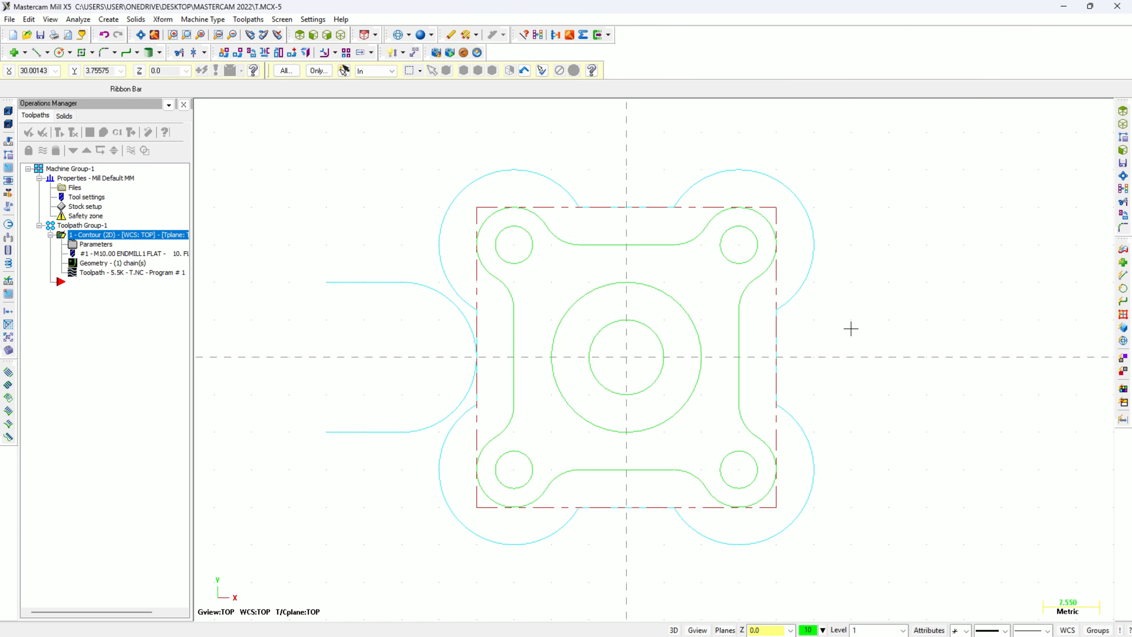
Return to the isometric view and set the outer contour's depth to -20 absolute in its linking parameters.
right_click(894, 284)
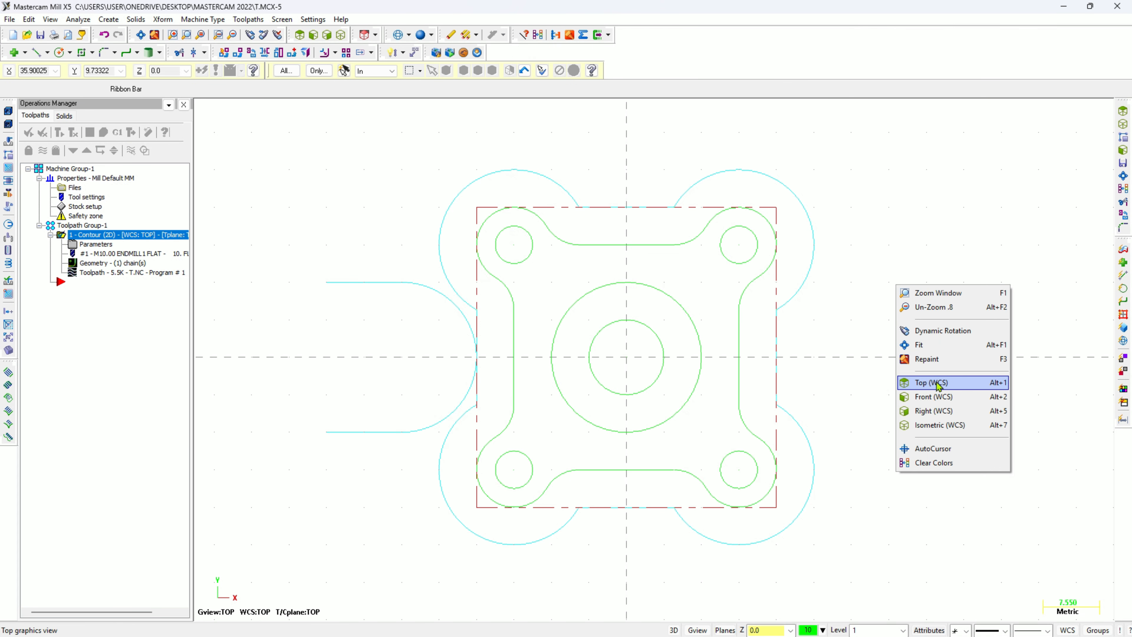
click(938, 425)
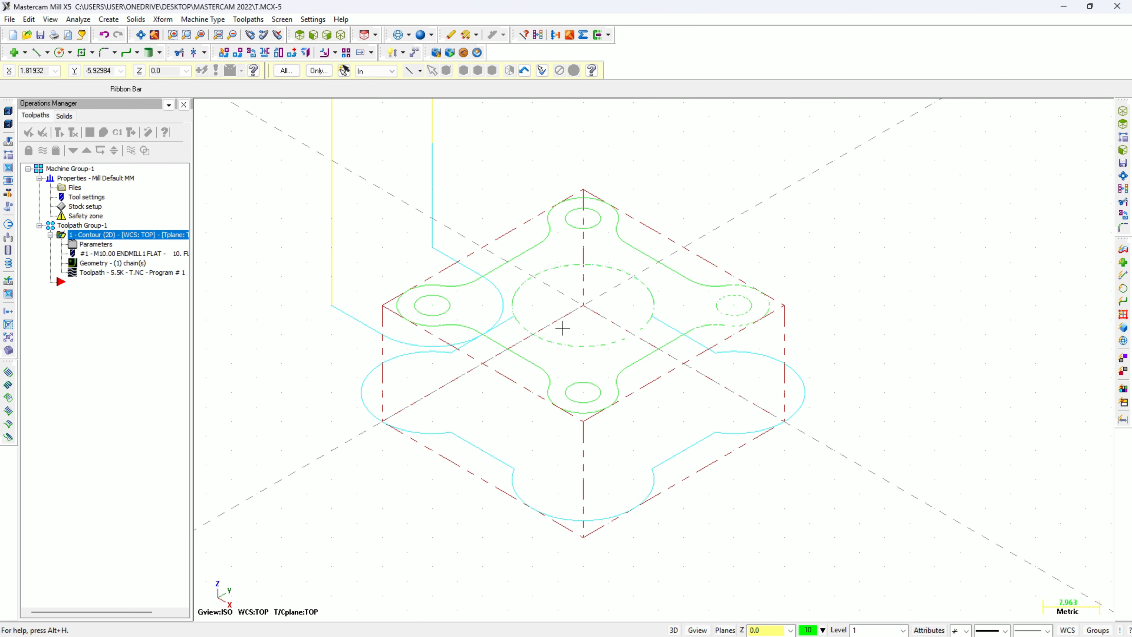
click(99, 244)
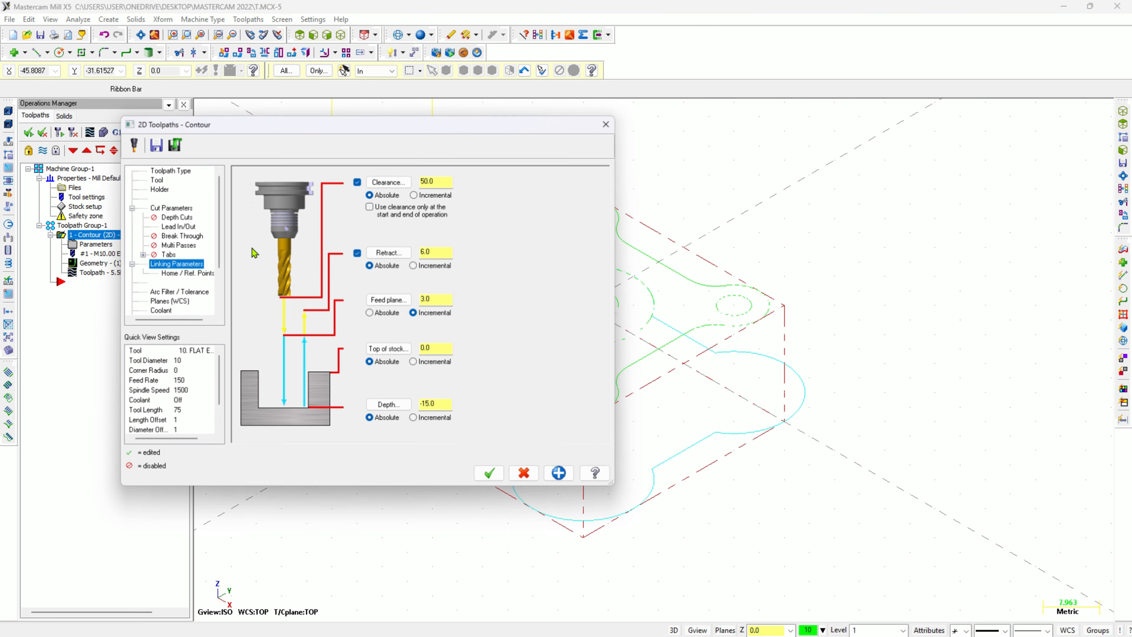
double_click(446, 403)
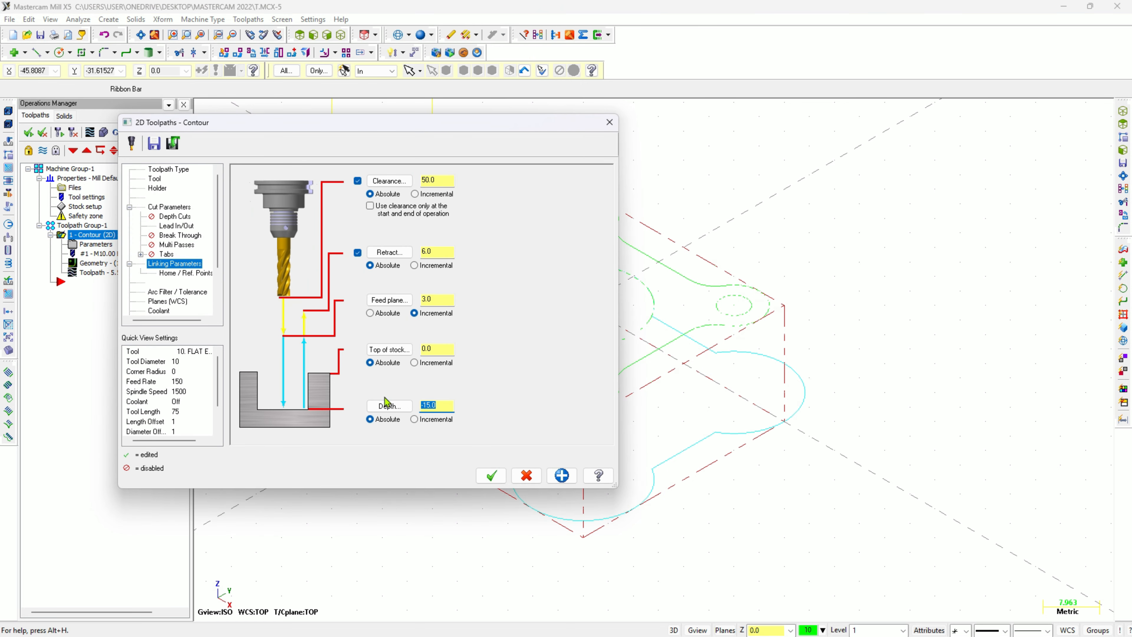
text(-20)
click(491, 475)
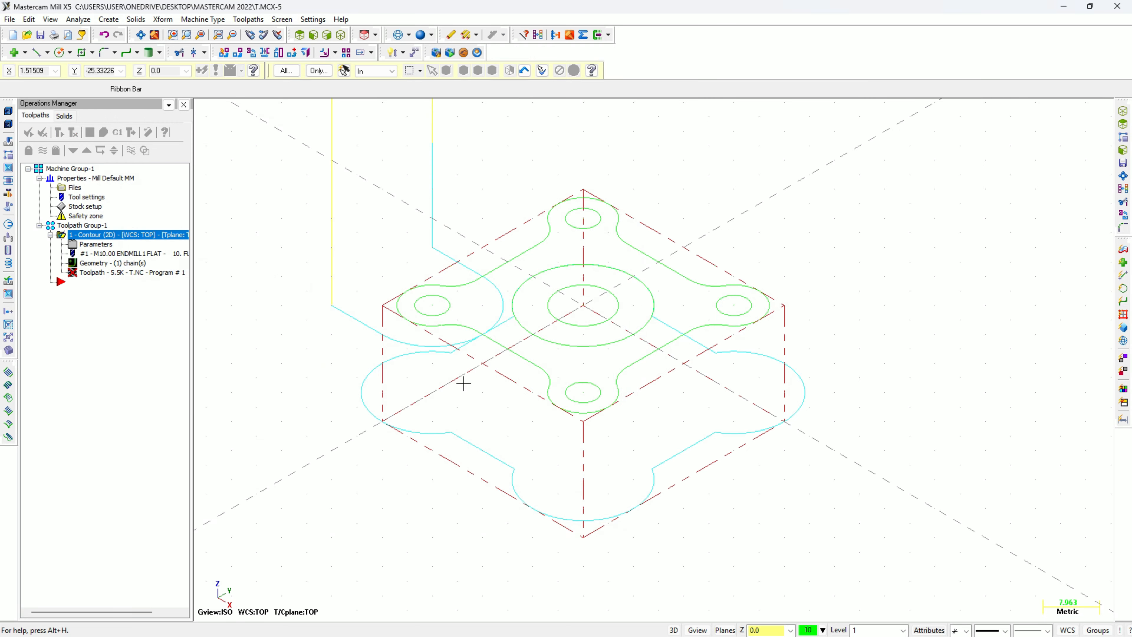
Create a second contour toolpath with the larger central circle as its chain.
click(250, 21)
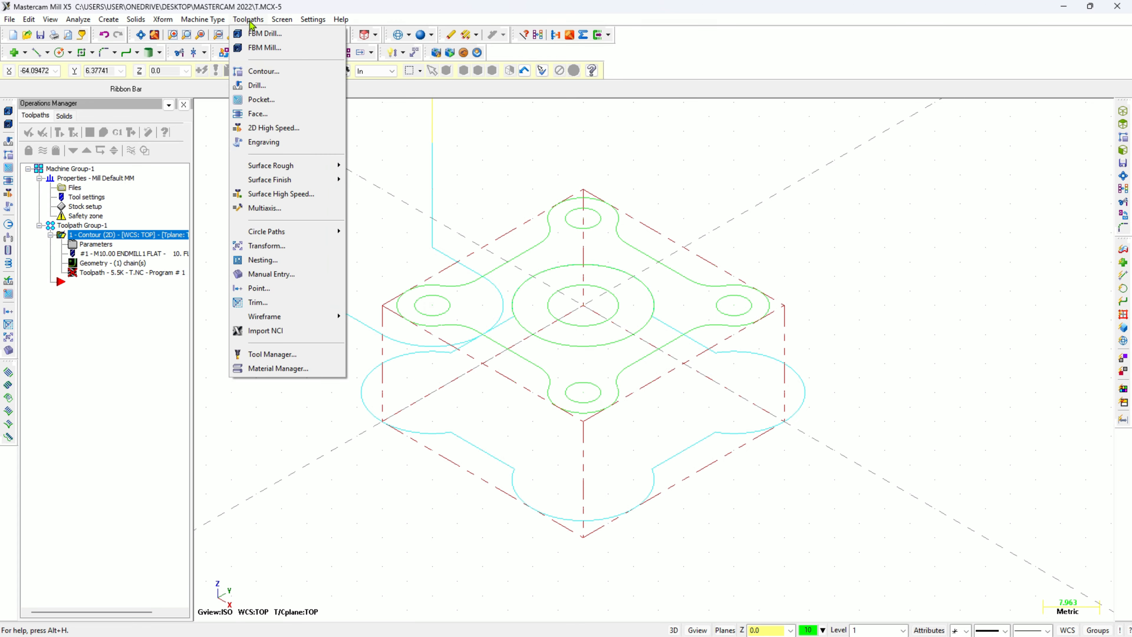
click(262, 72)
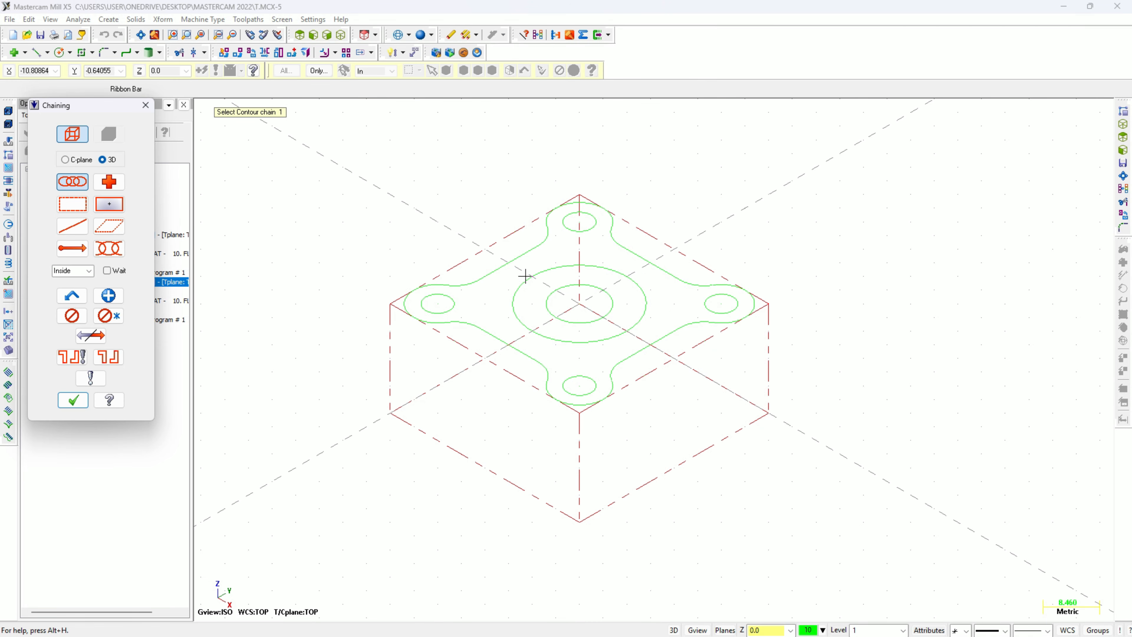
scroll(526, 281, up, 3)
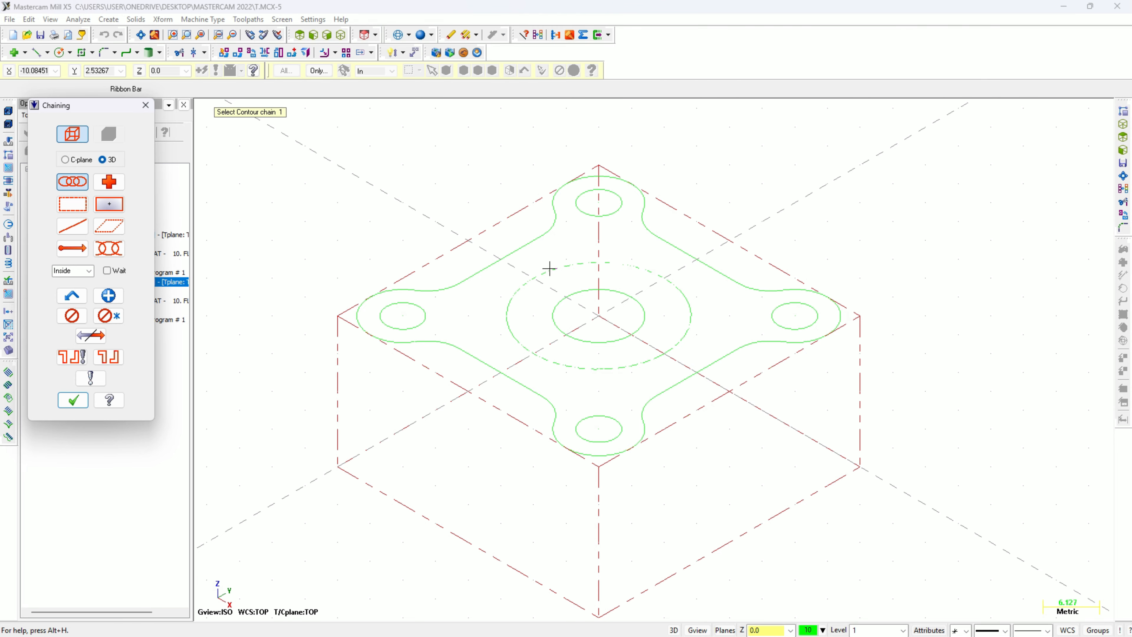
click(550, 268)
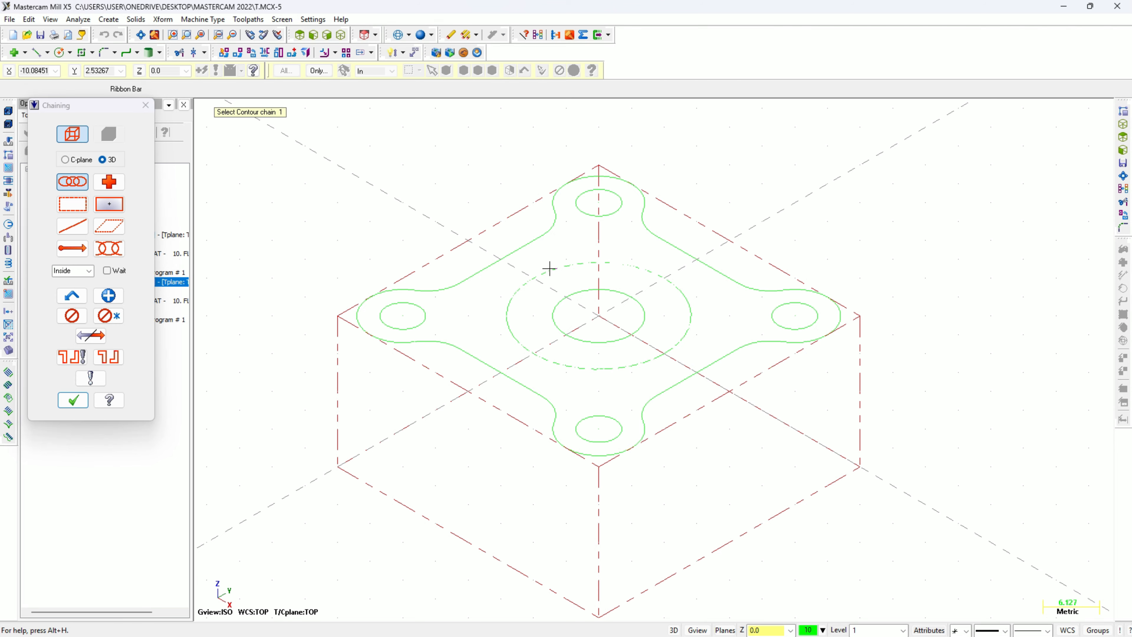
click(72, 400)
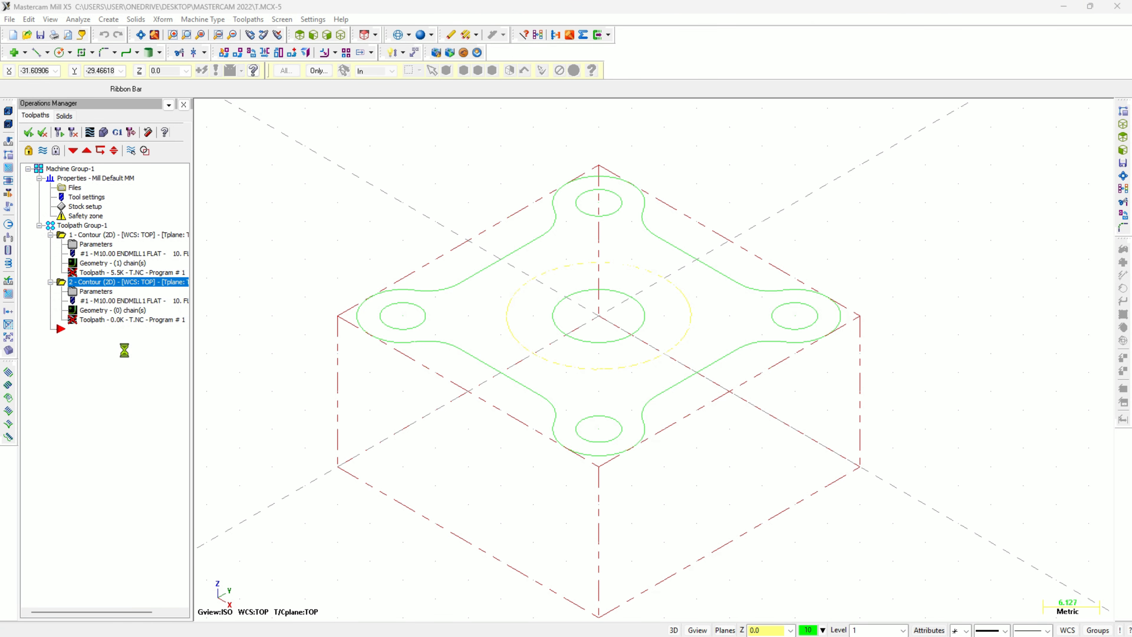
Choose the 10 mm flat endmill for the second contour and enter the comment "Contour 2".
click(155, 179)
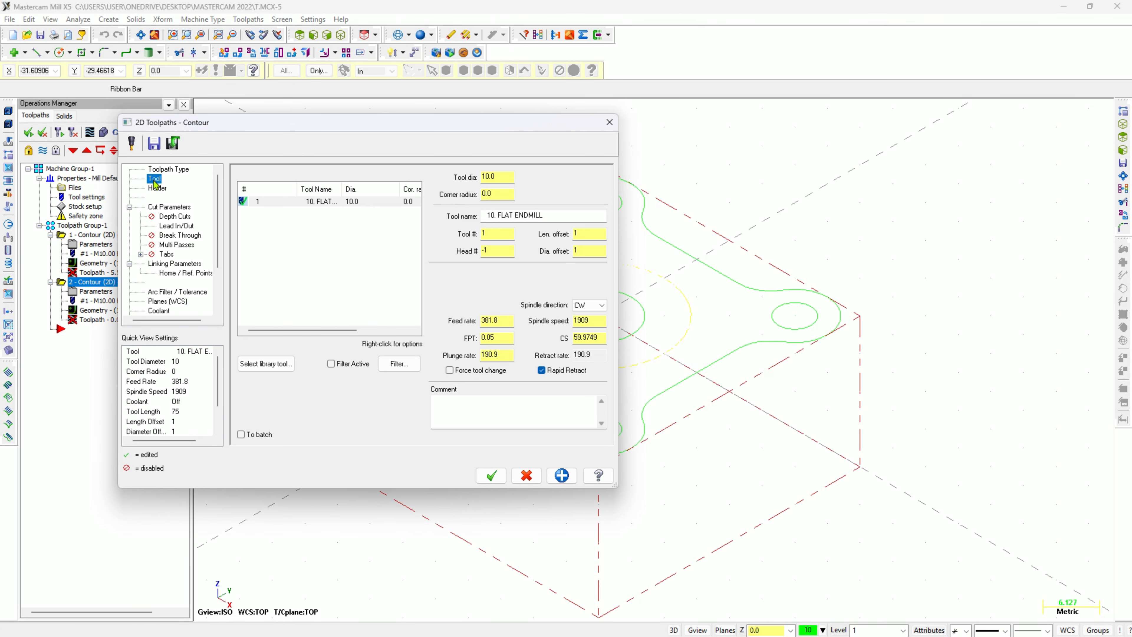
click(304, 204)
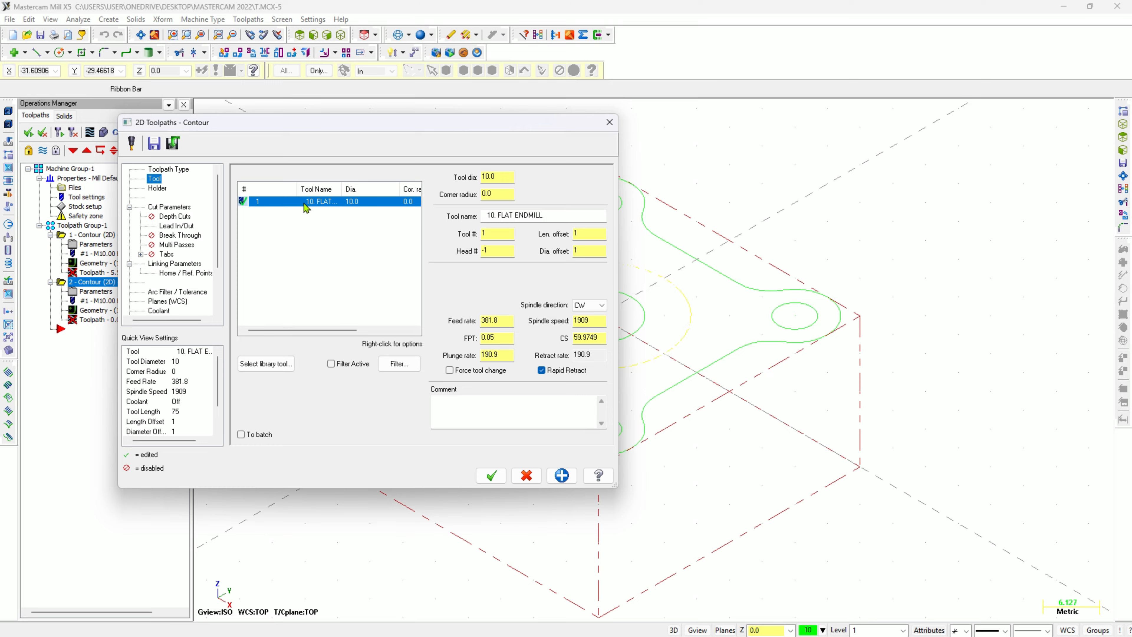
click(453, 408)
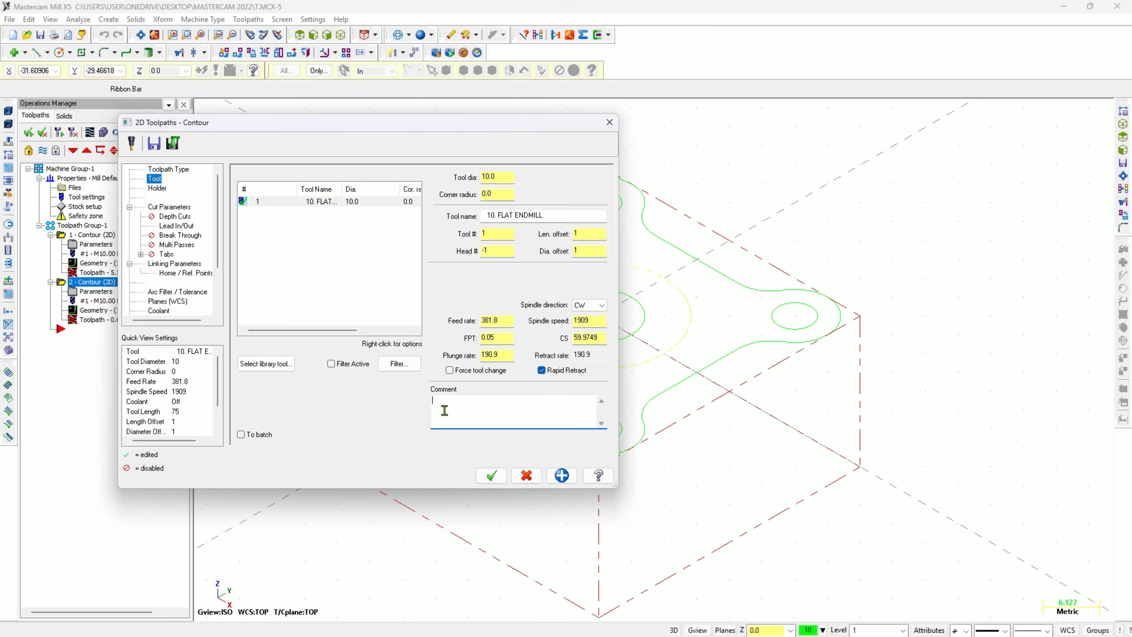
text(Contour 2)
Review the second contour's cut parameters, depth cuts, lead in/out, break through and multi passes settings.
click(172, 208)
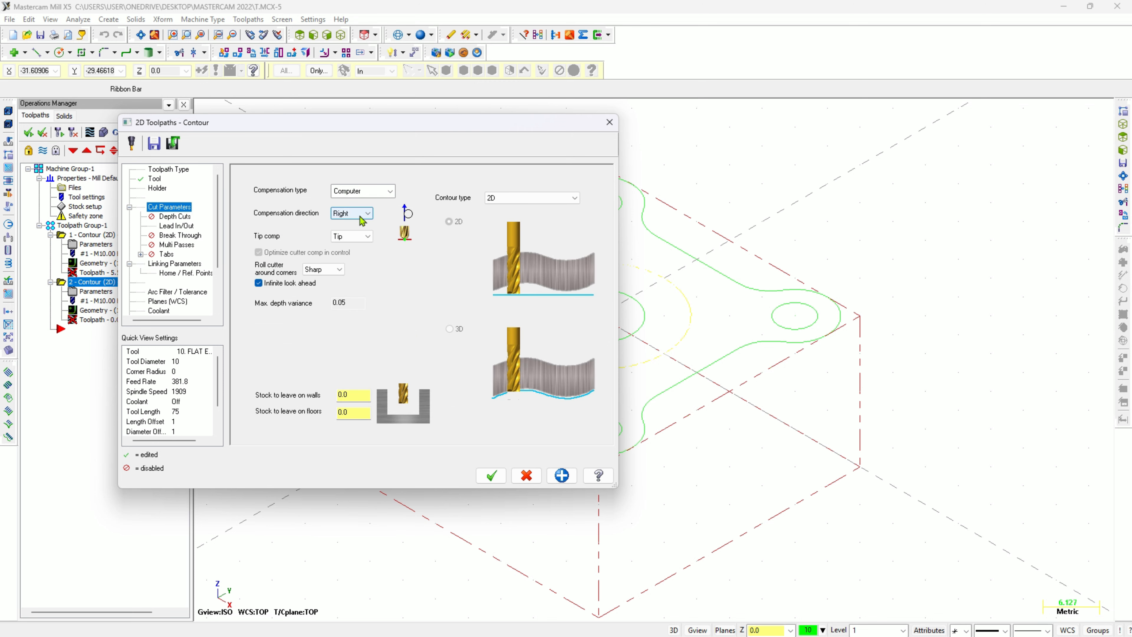
click(176, 217)
click(178, 226)
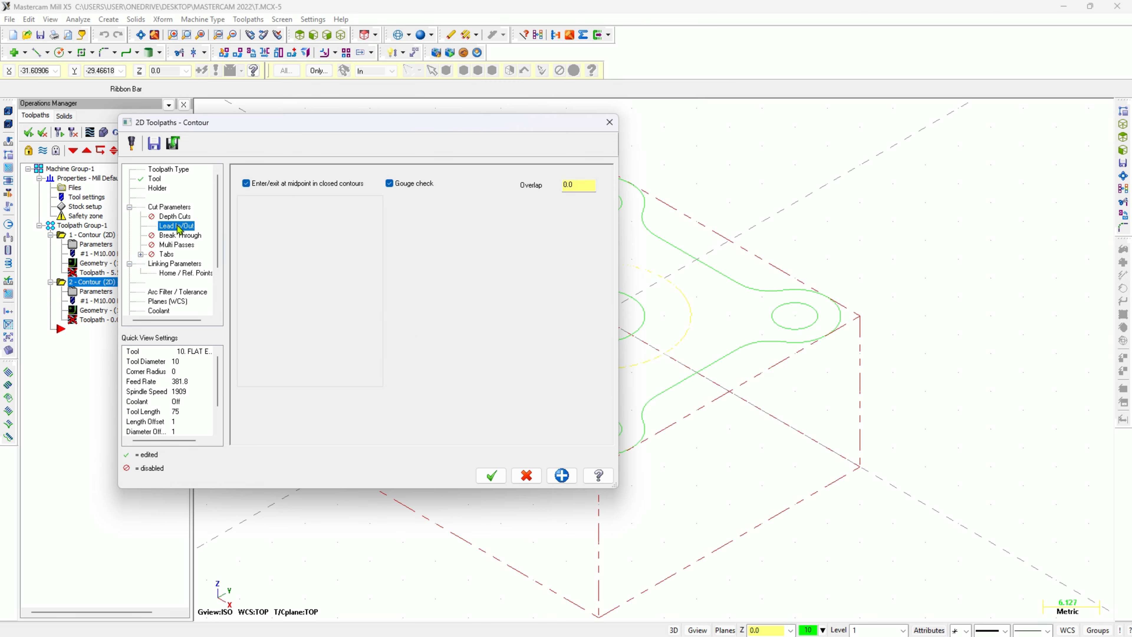
click(180, 236)
click(177, 244)
Set the second contour's depth to -15 absolute in the linking parameters and generate its toolpath.
click(173, 263)
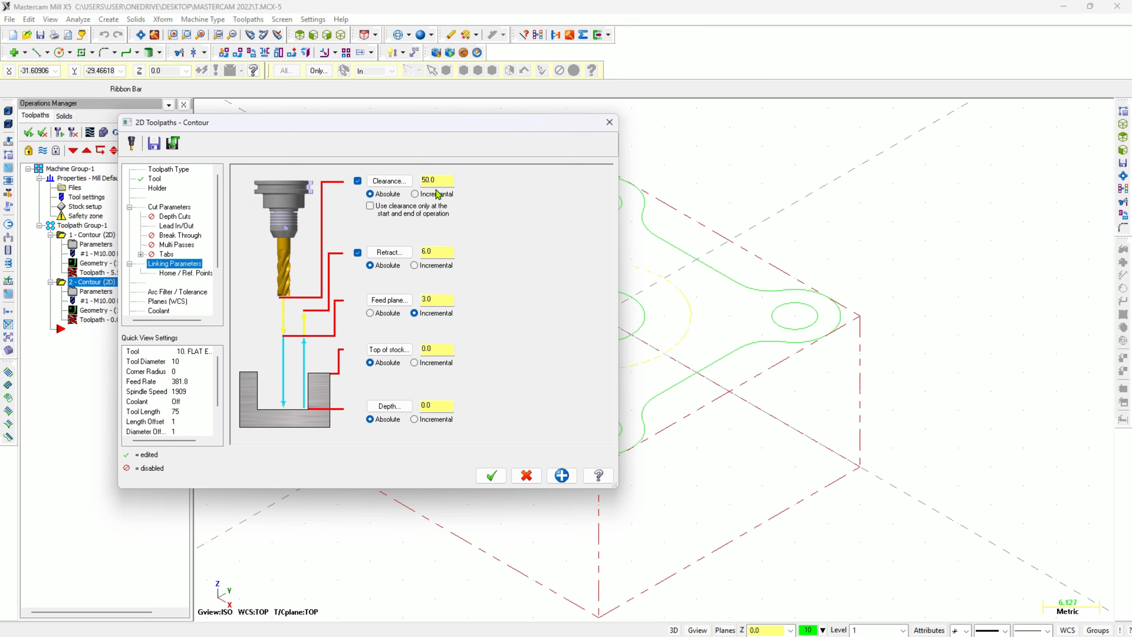
double_click(438, 406)
text(-15)
click(491, 475)
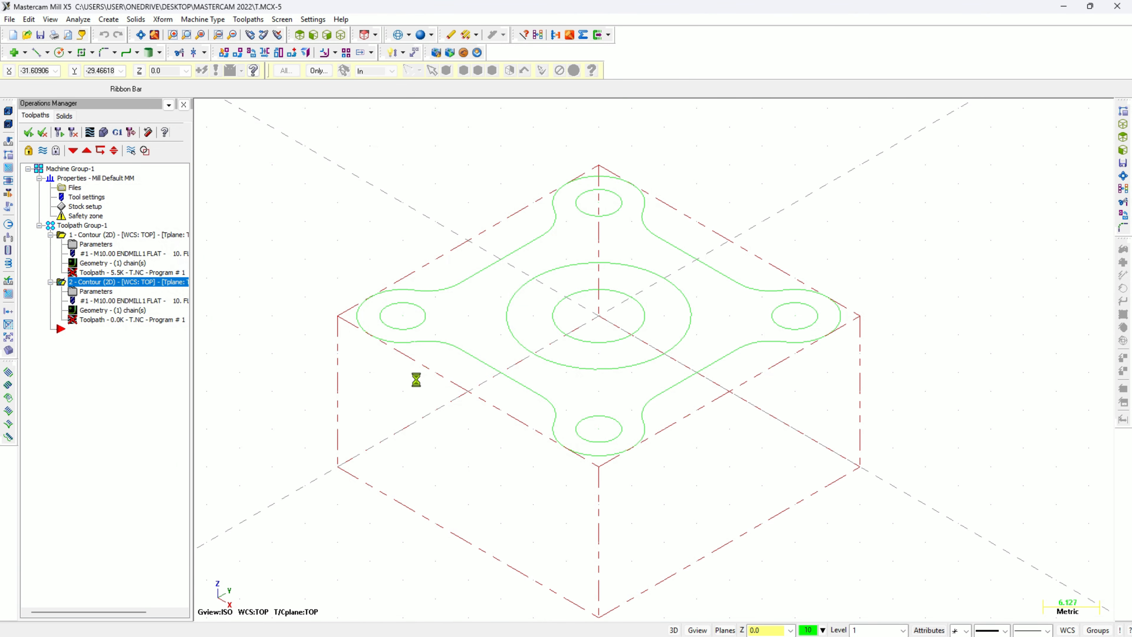
Set the first contour's comment to "Contour 1" and regenerate its toolpath.
click(106, 245)
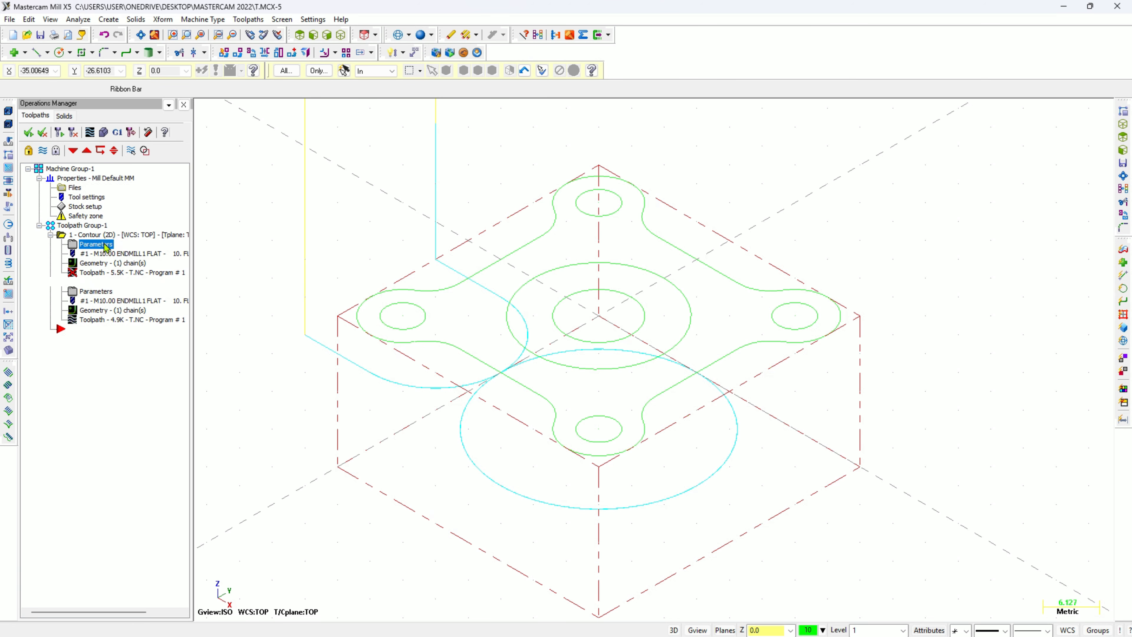
double_click(104, 245)
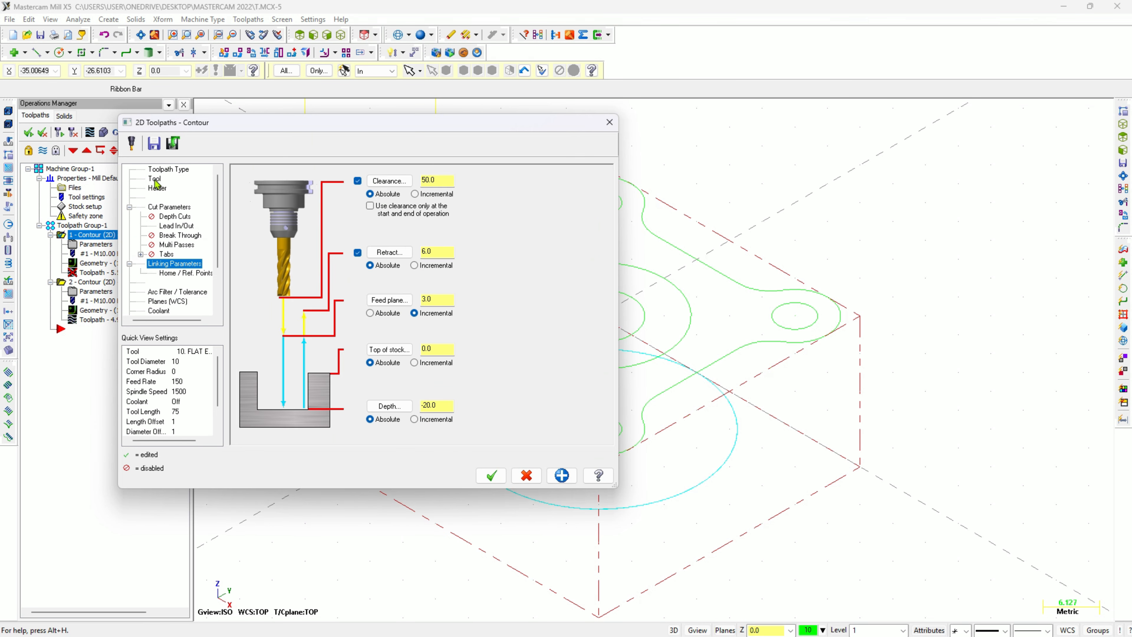
click(155, 179)
click(476, 415)
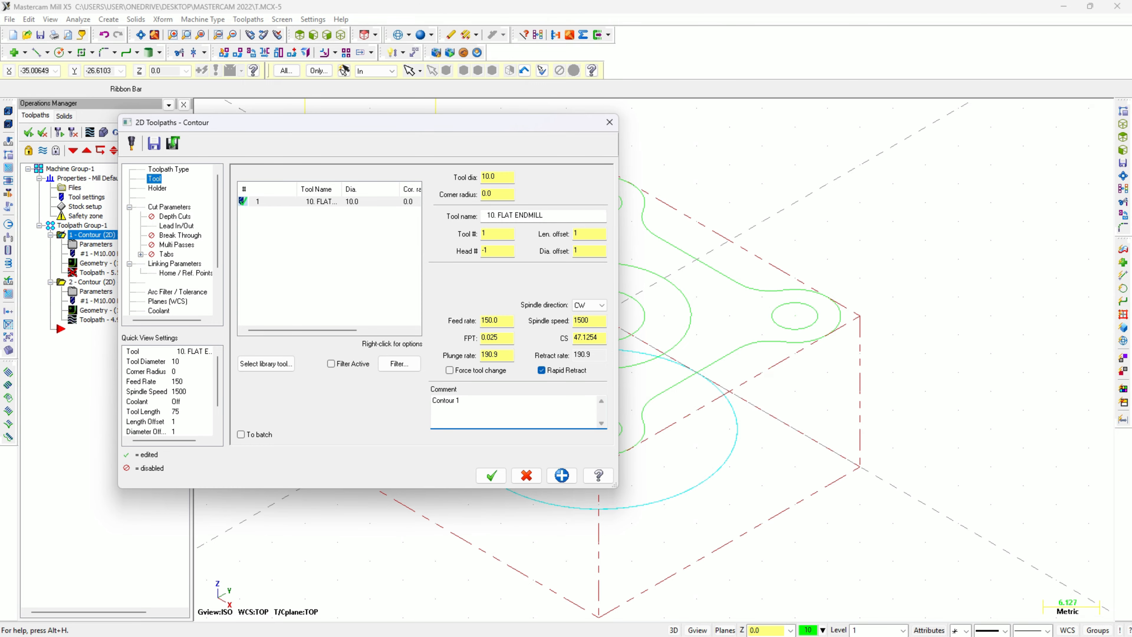
click(491, 475)
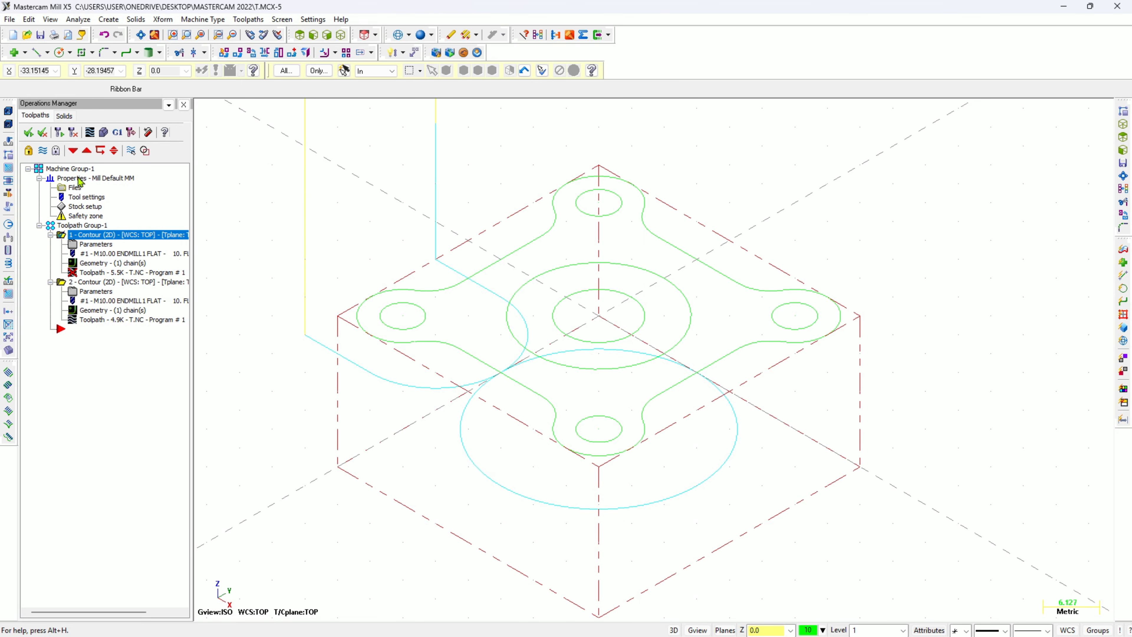
click(59, 133)
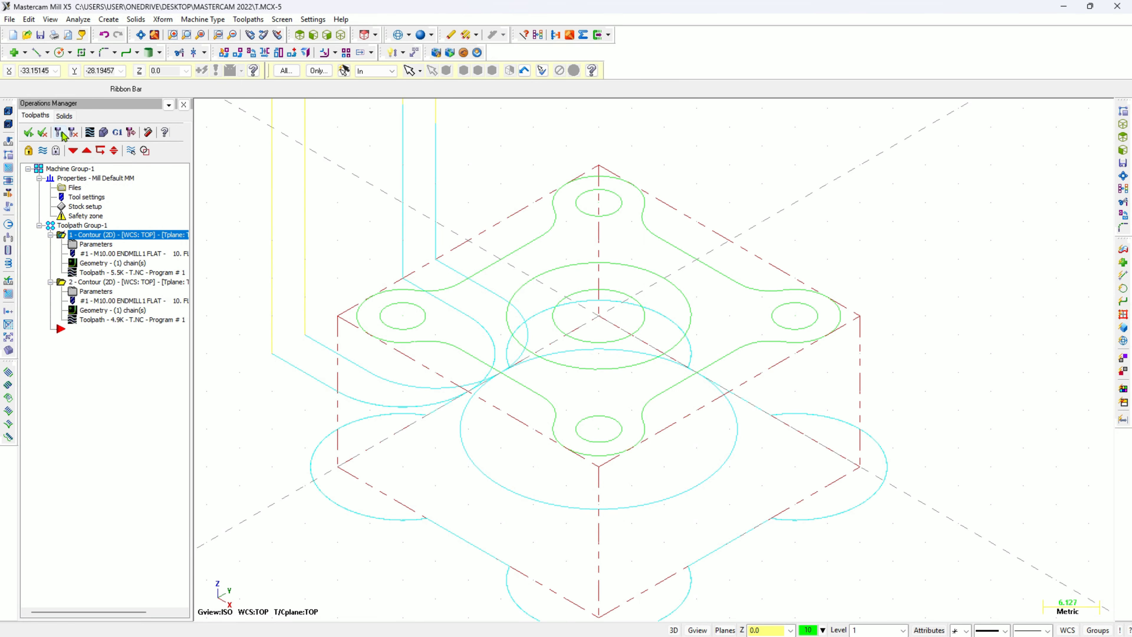
Select both contour operations and verify their machining together in the isometric view.
click(30, 132)
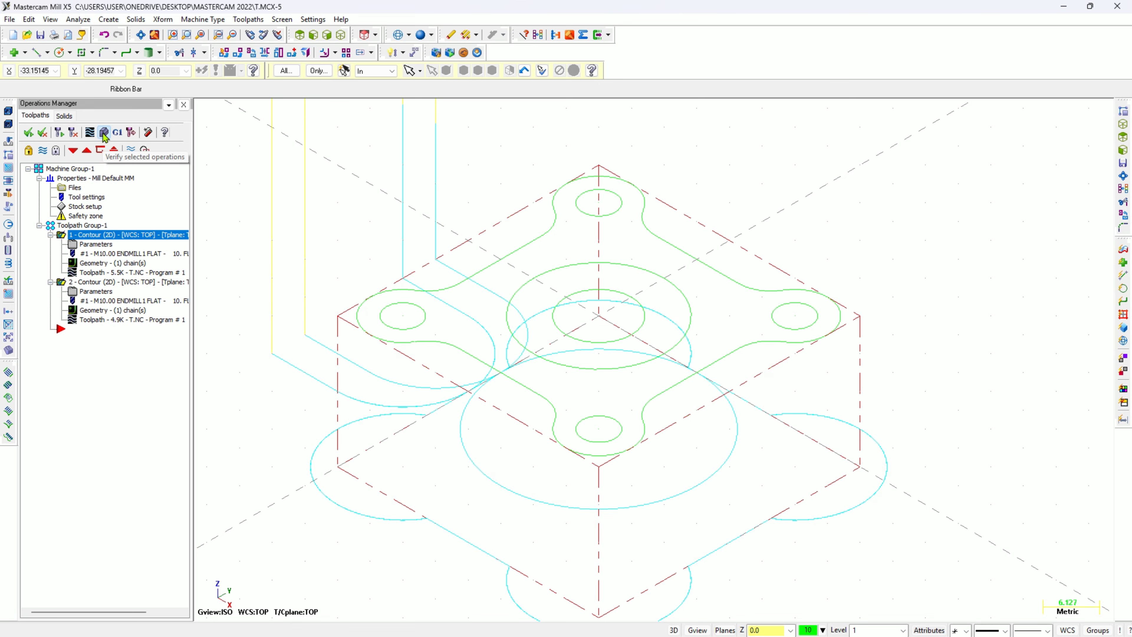
click(103, 133)
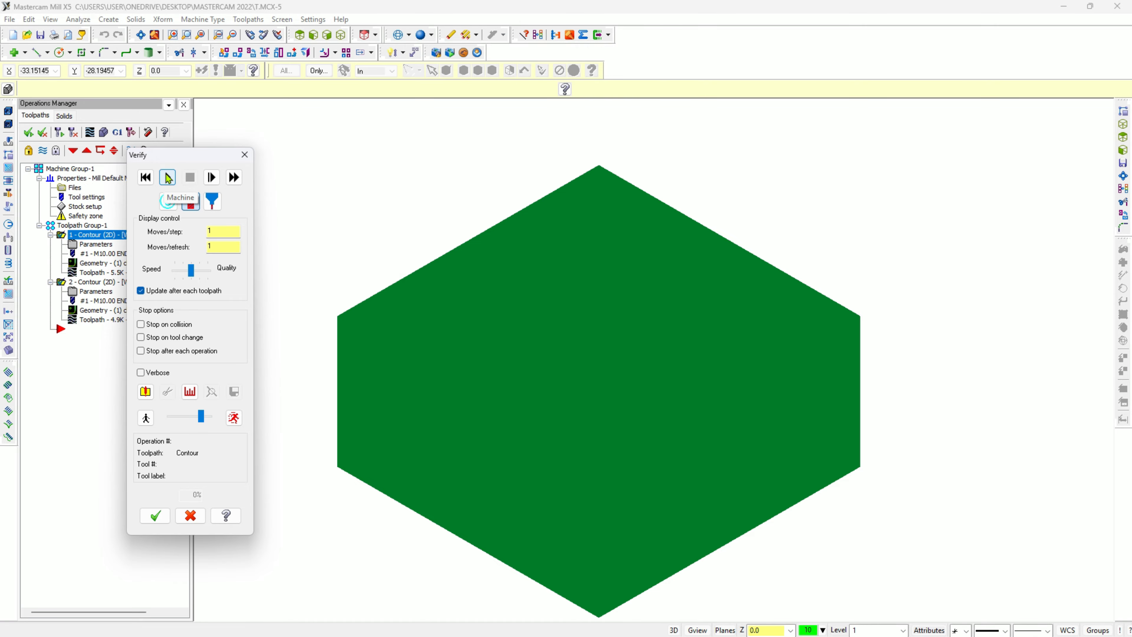
scroll(367, 217, down, 3)
click(167, 179)
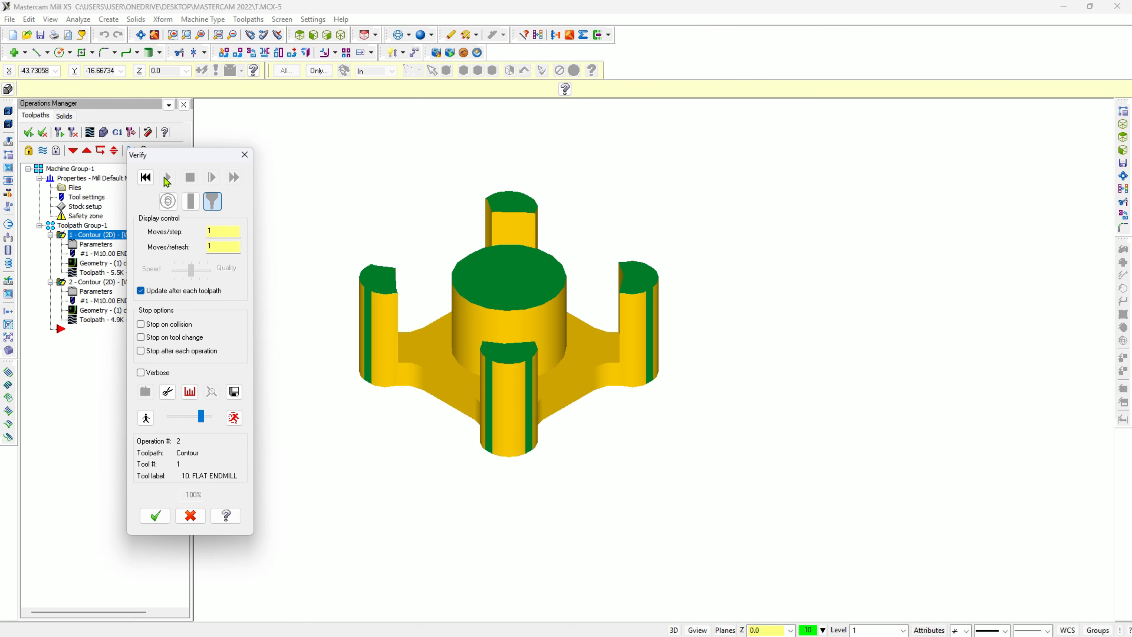
click(155, 516)
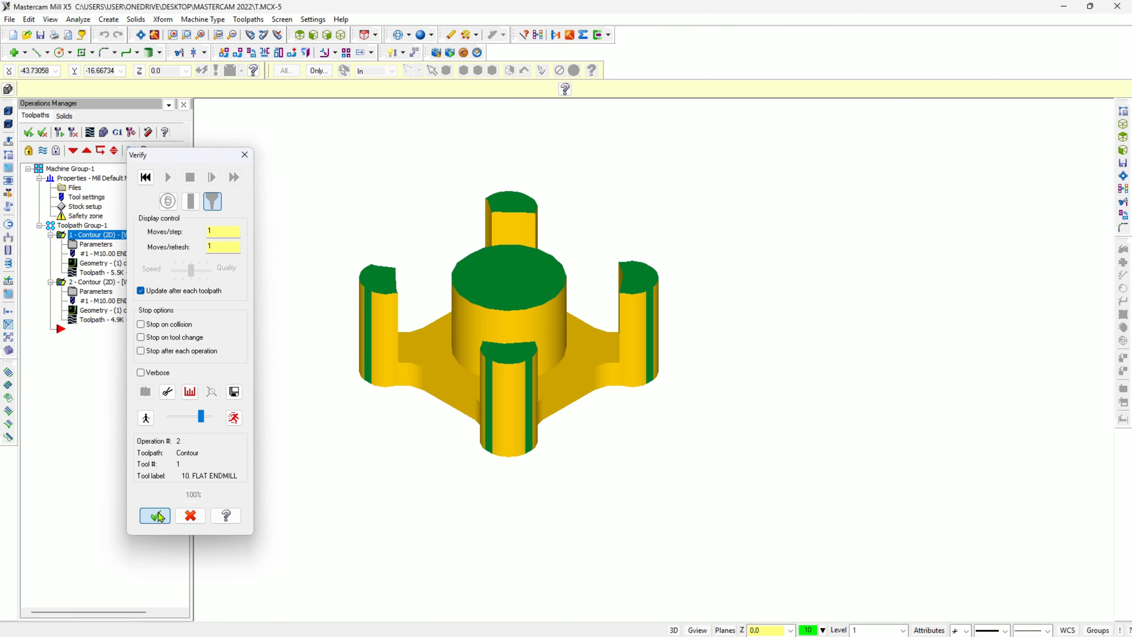
Enable multi passes on the second contour with 2 rough passes at 8.0 spacing and regenerate its toolpath in the top view.
click(164, 282)
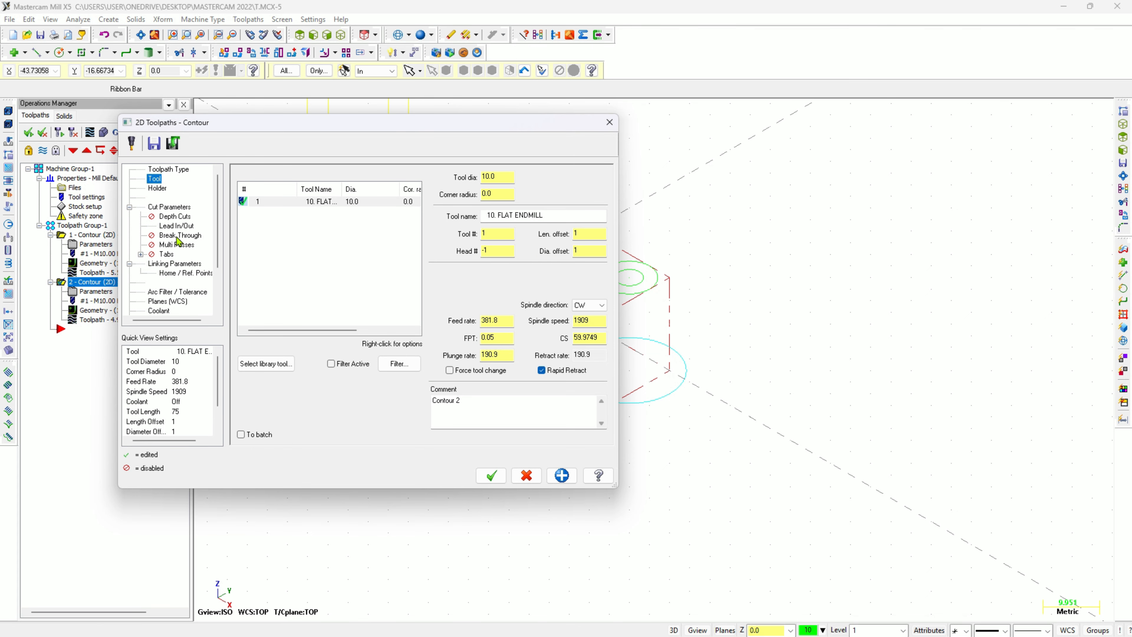
click(177, 244)
click(257, 185)
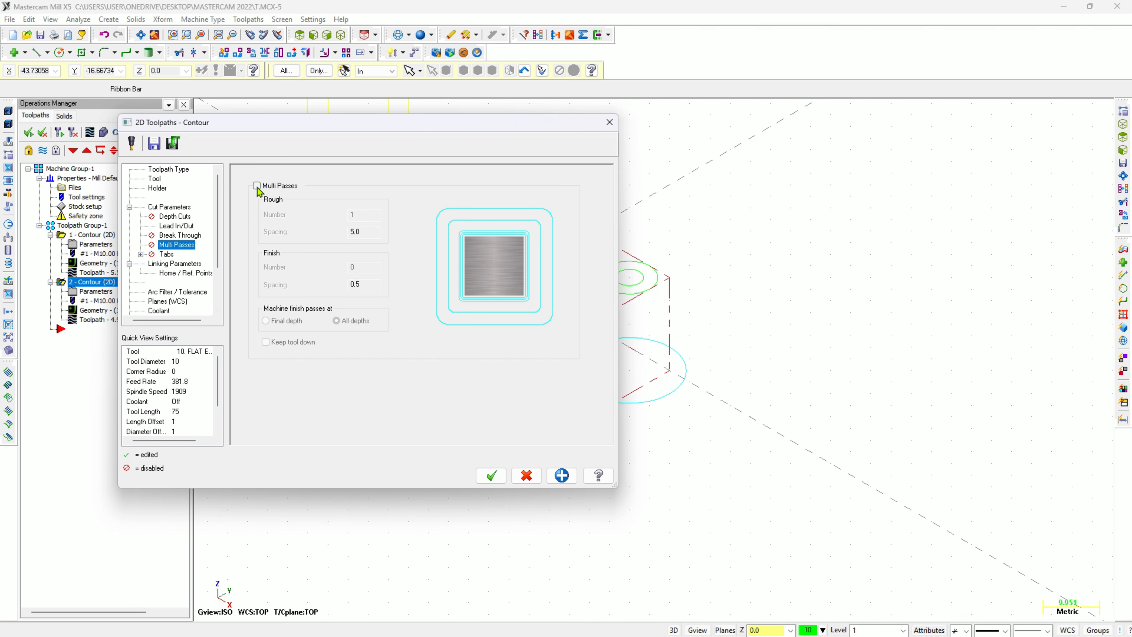
drag(366, 215, 326, 216)
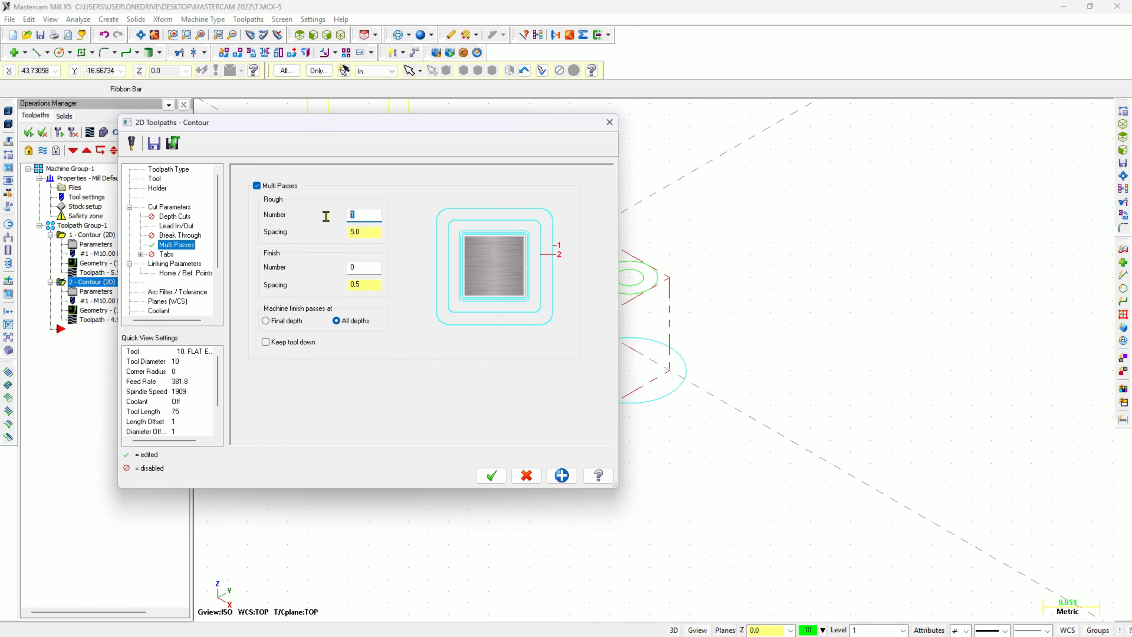
text(2)
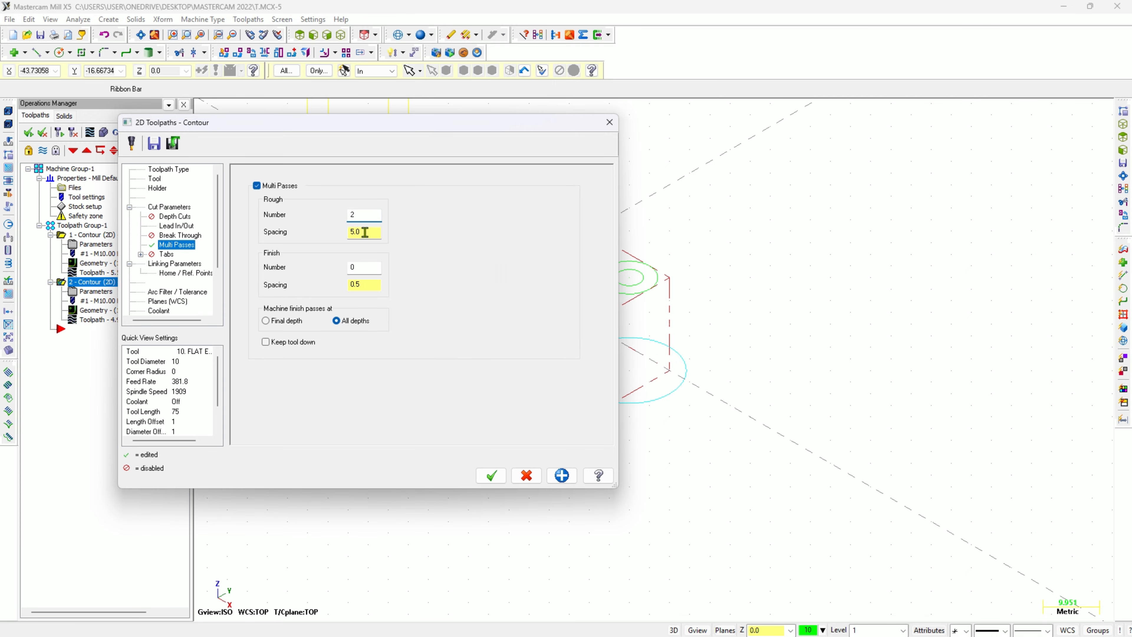
key(Tab)
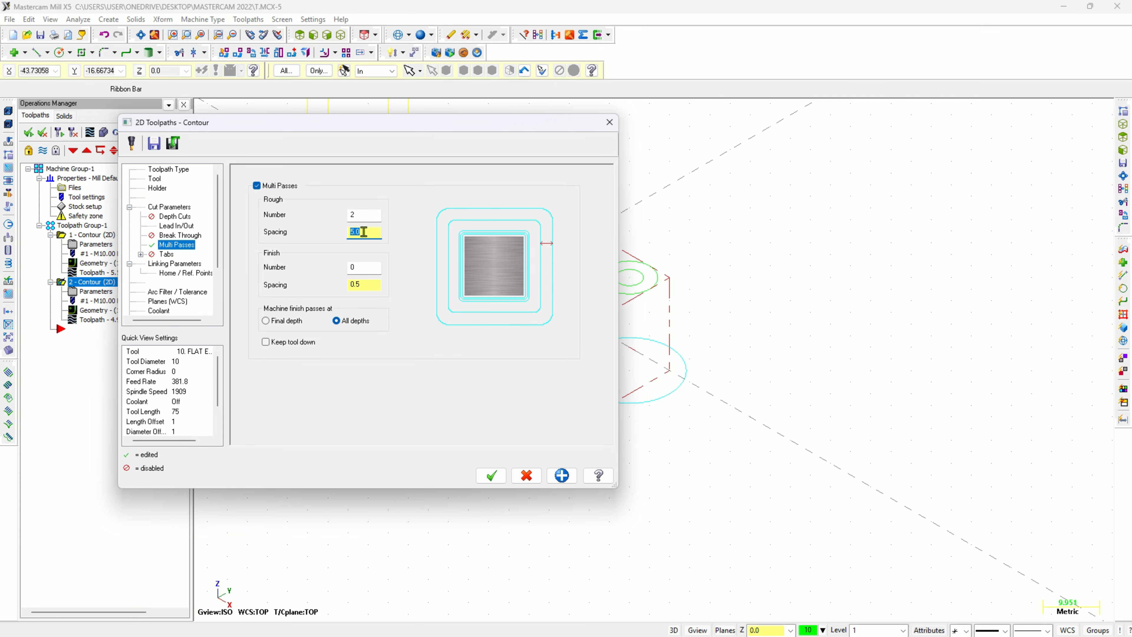
text(8)
click(491, 475)
right_click(798, 292)
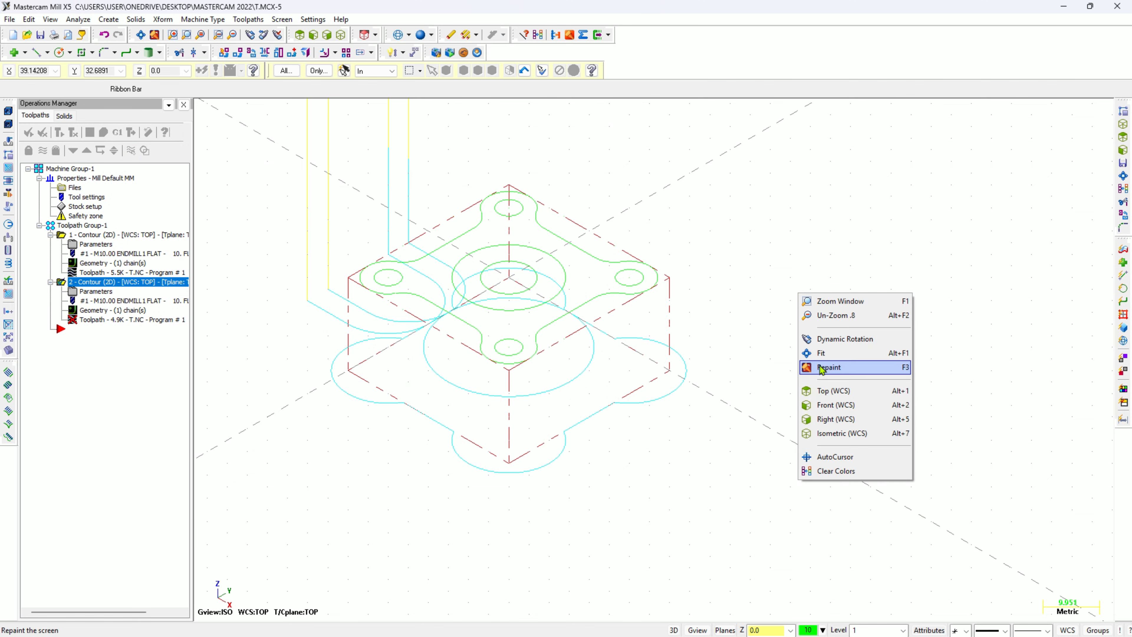
click(833, 390)
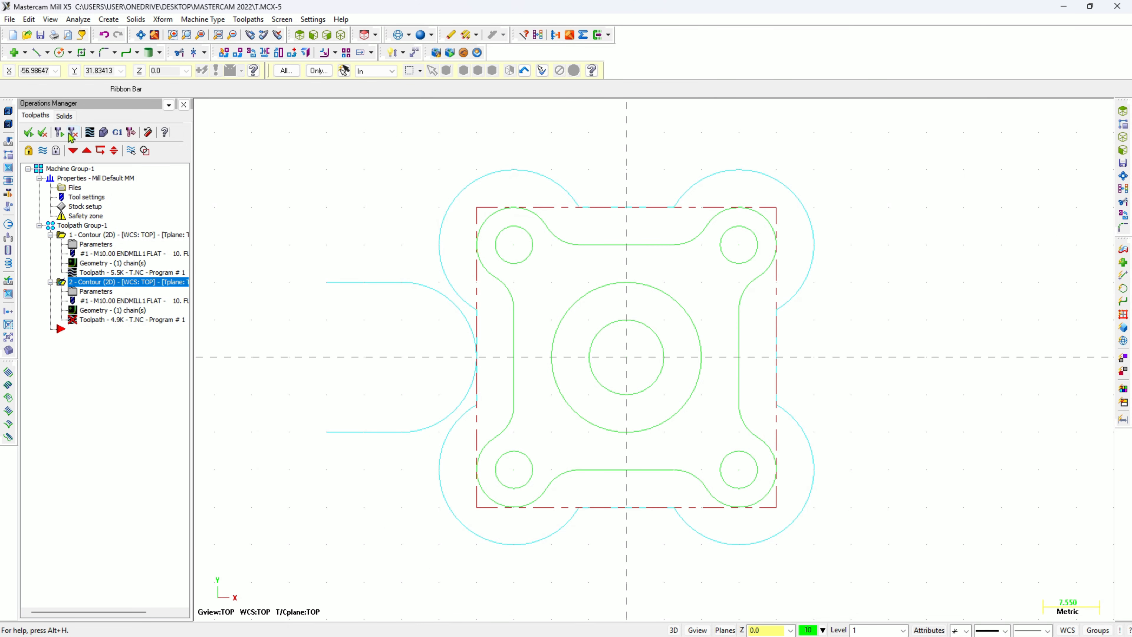
click(61, 133)
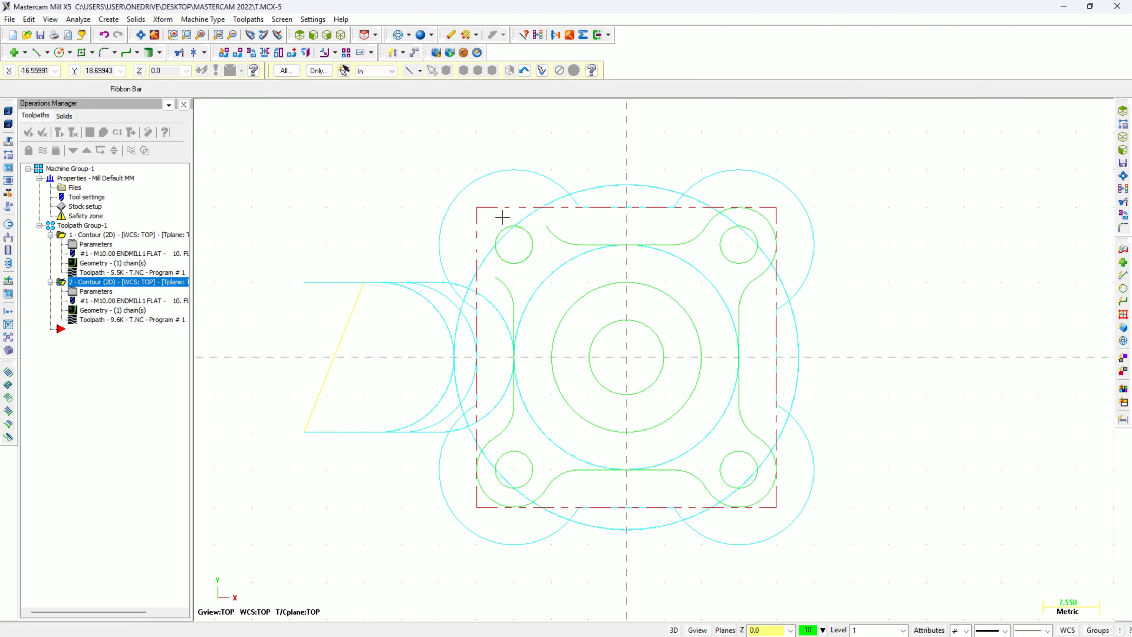
Set the second contour's number of rough passes to 3 and regenerate its toolpath.
click(105, 292)
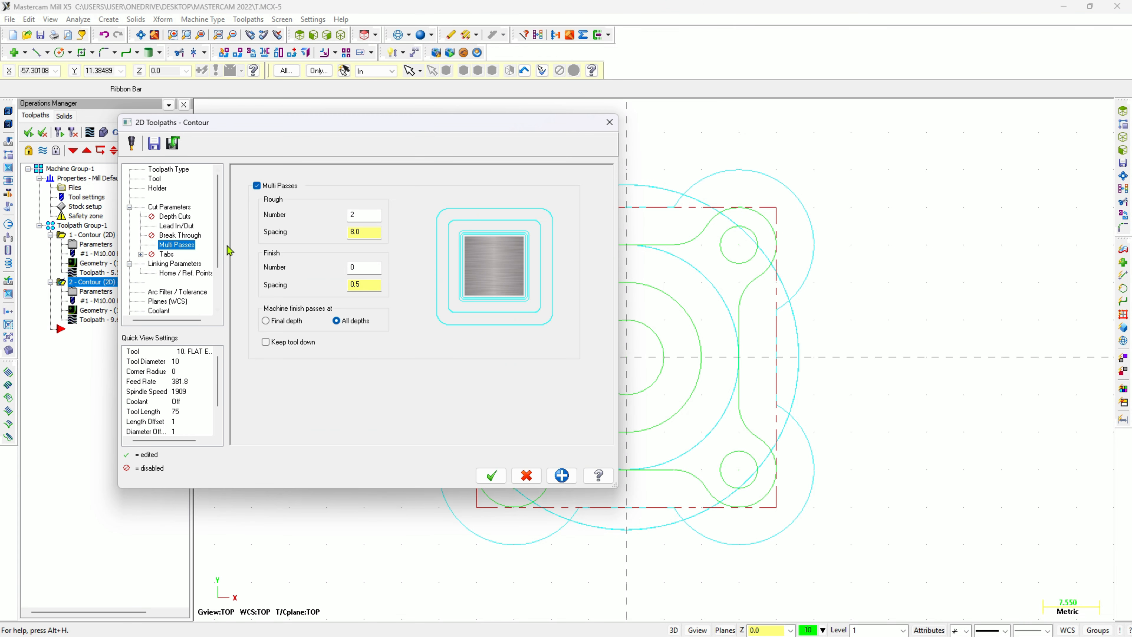
drag(362, 219, 328, 217)
text(3)
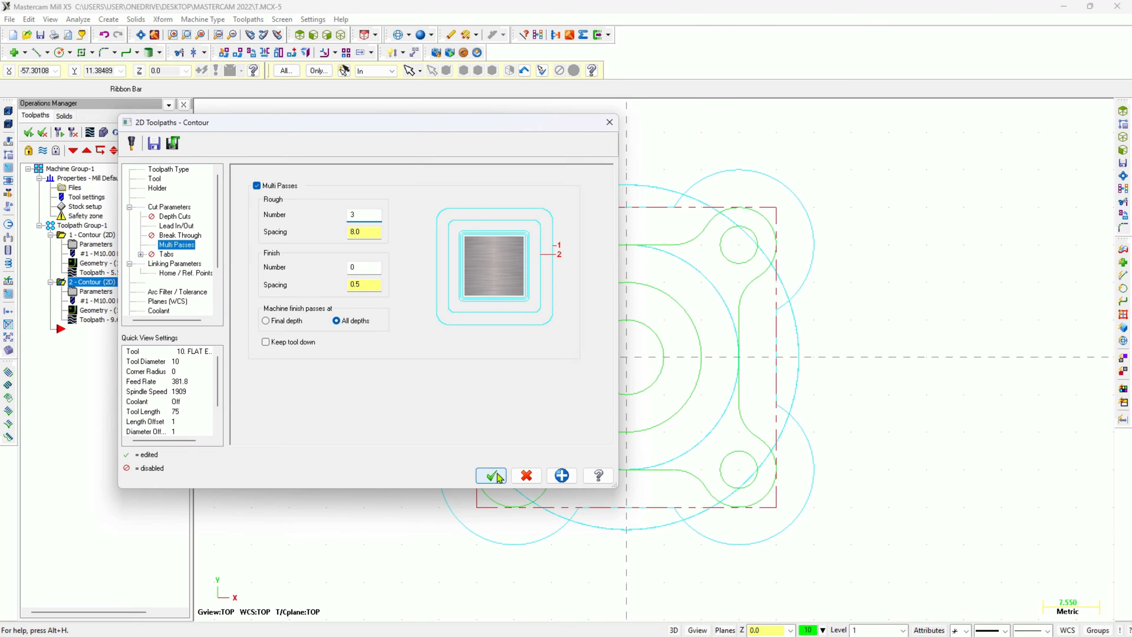
click(491, 475)
click(59, 133)
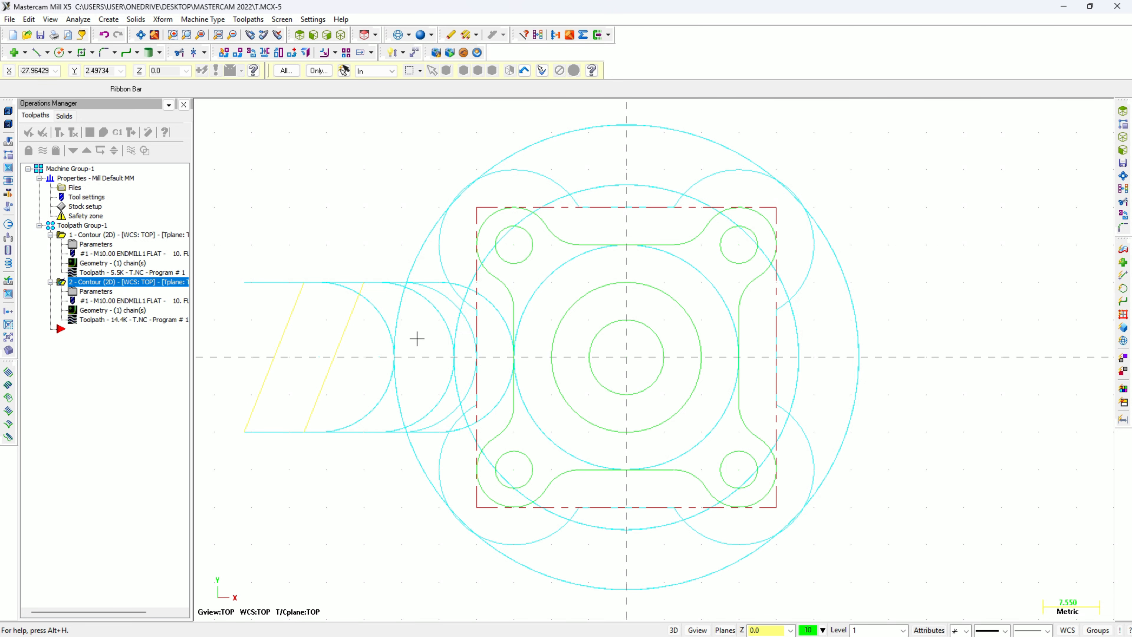
Run the machining verification of both contour operations in the isometric view.
right_click(963, 282)
click(994, 421)
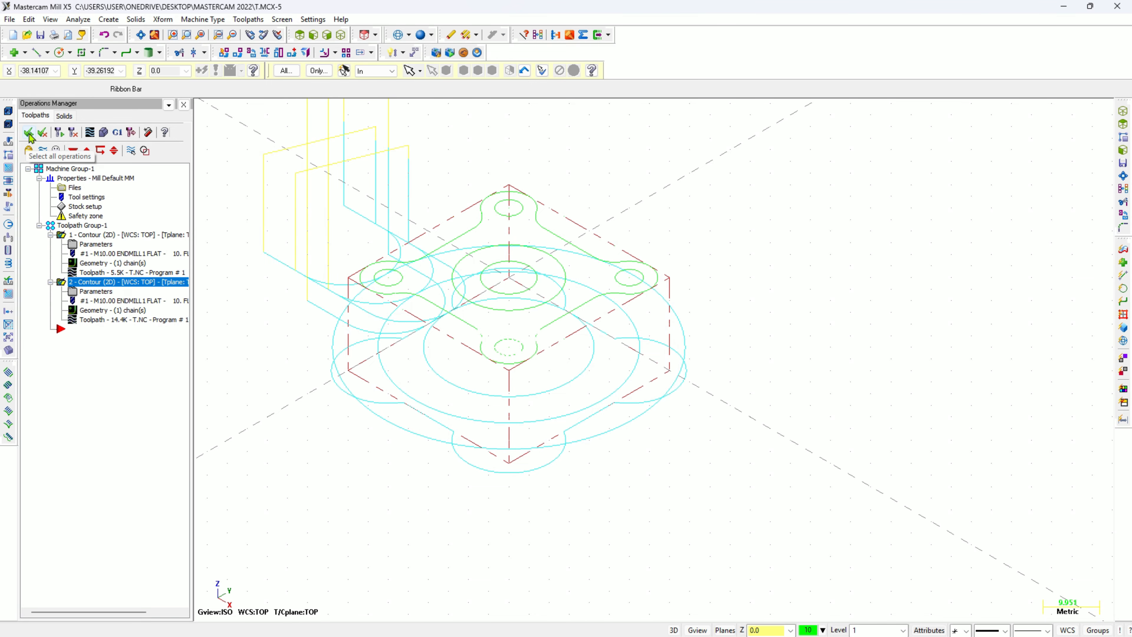
click(103, 132)
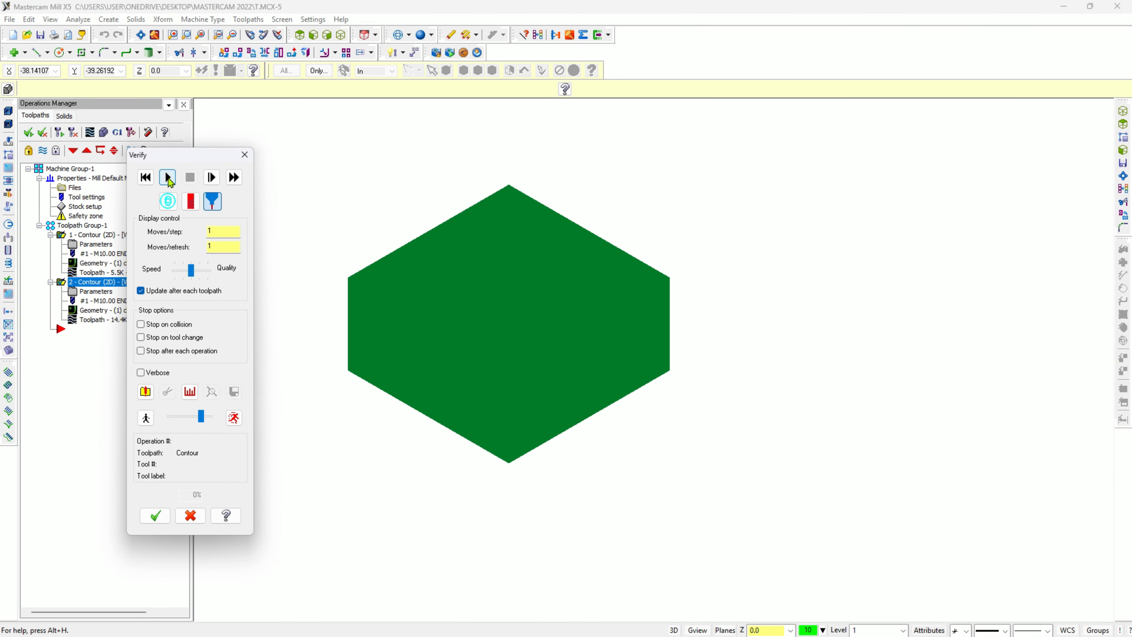
click(168, 178)
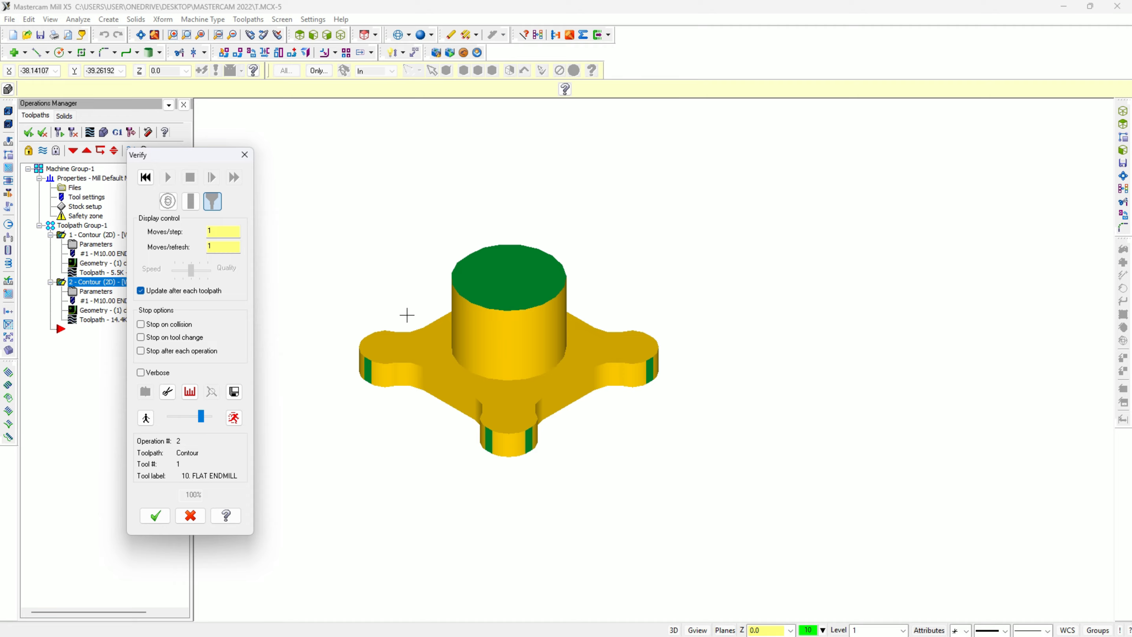
click(155, 517)
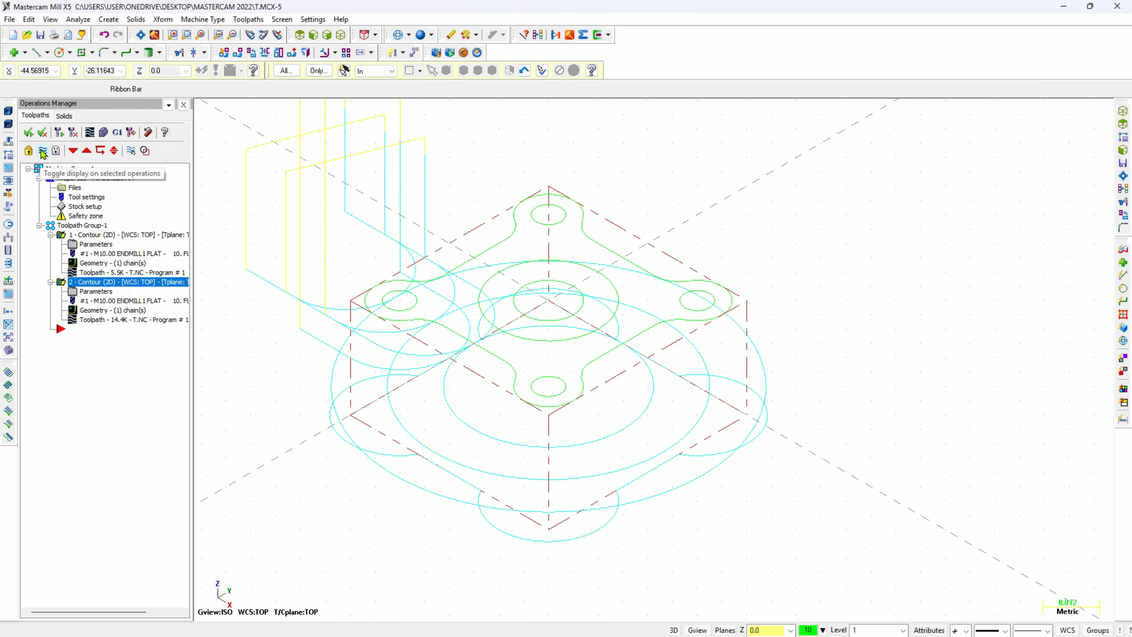
Hide the display of both contour toolpaths and save the file.
click(43, 152)
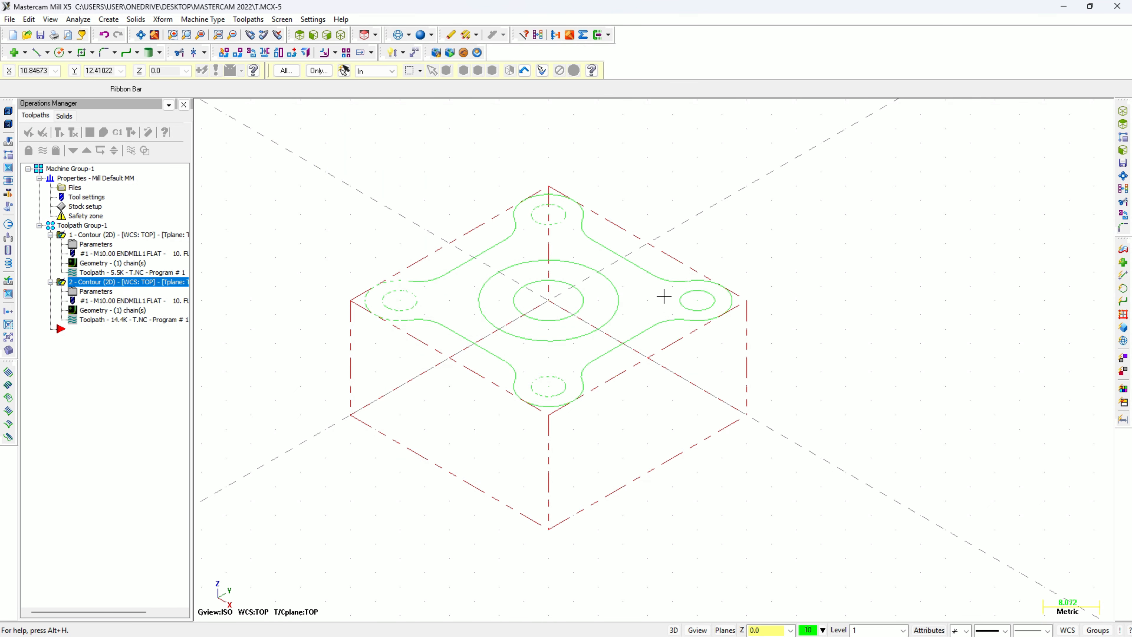
click(40, 35)
scroll(341, 199, up, 1)
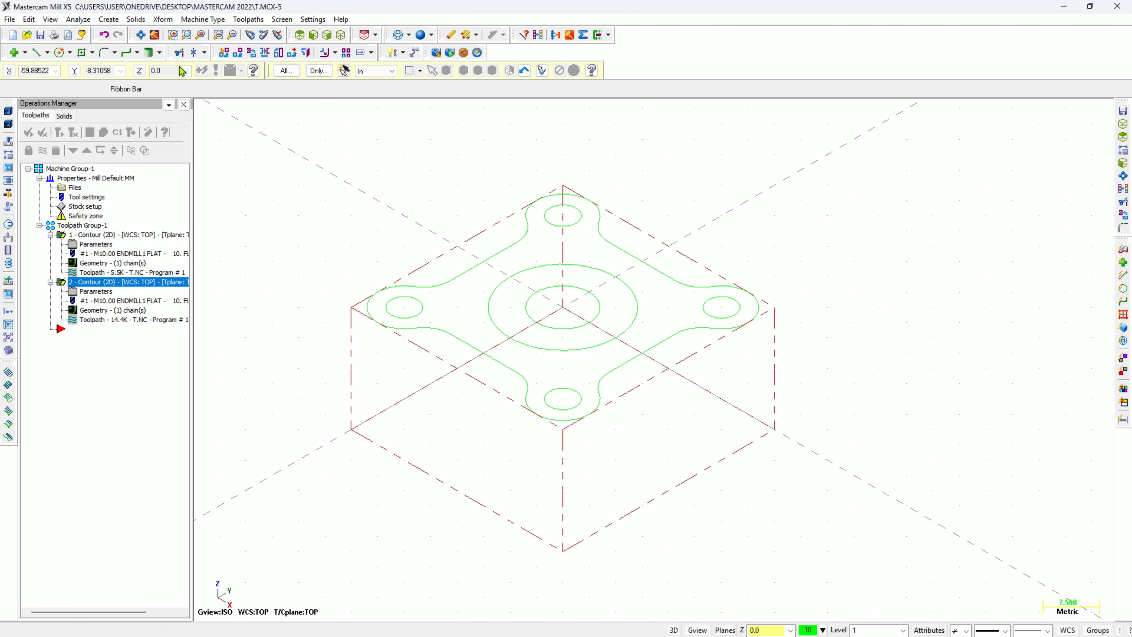
Verify both contour operations in the top view, restart the simulation from the beginning, and return to the isometric view.
right_click(980, 333)
click(944, 415)
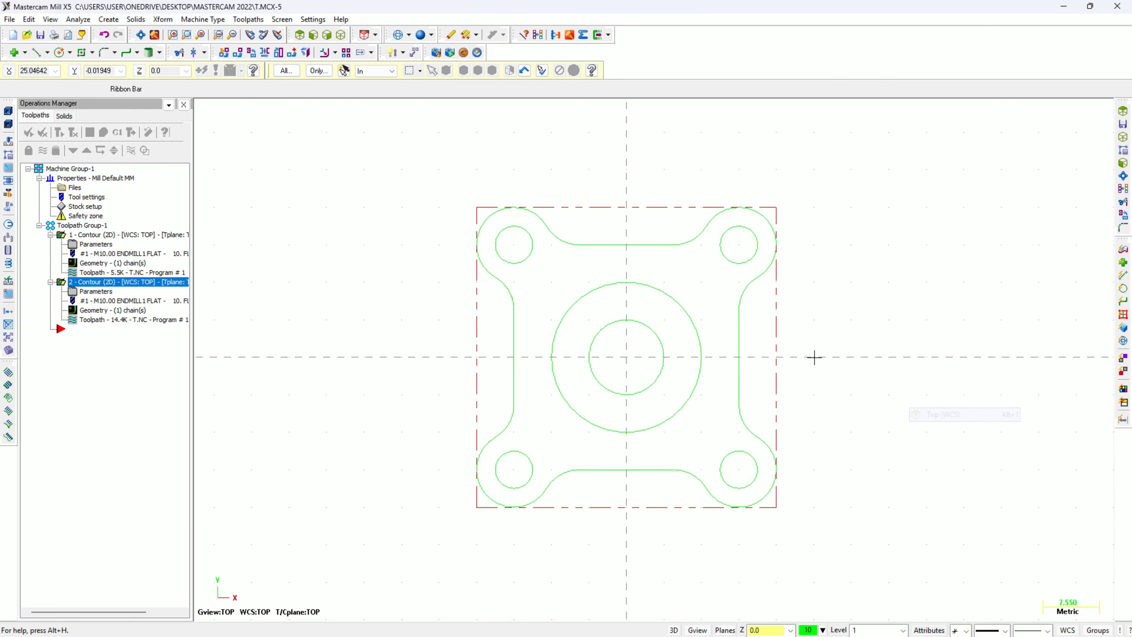
click(104, 133)
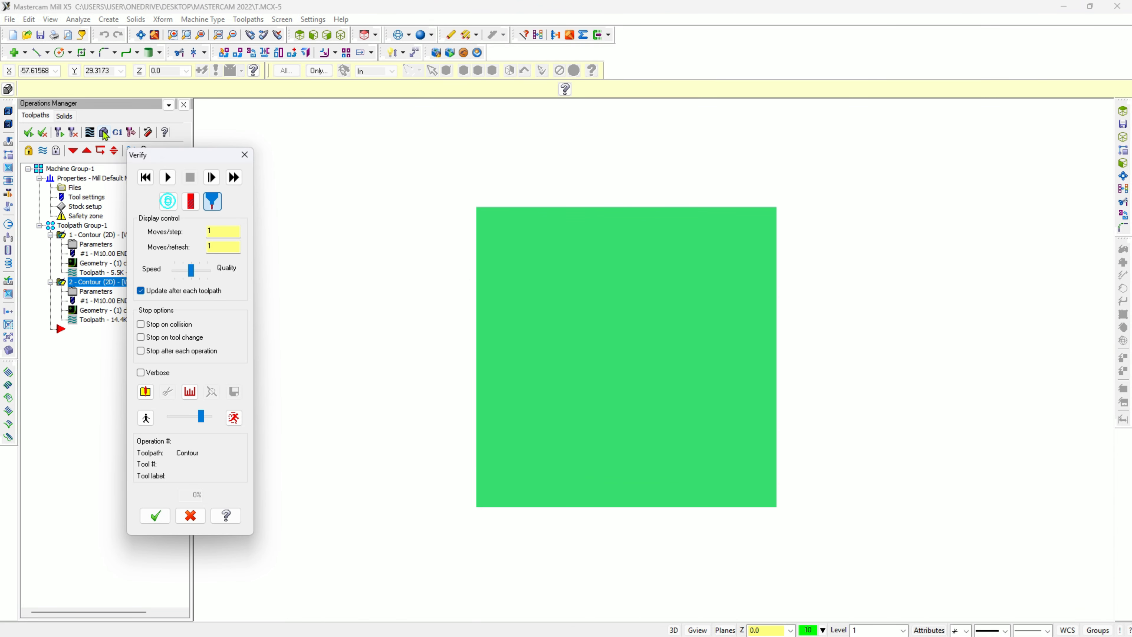
click(164, 178)
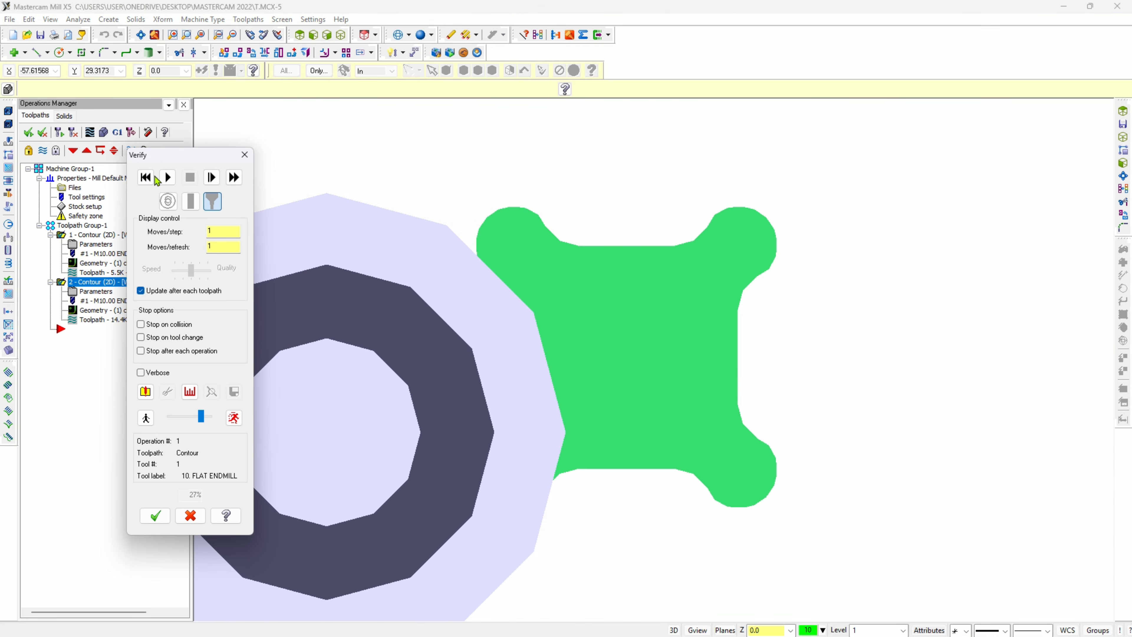
click(152, 179)
click(166, 180)
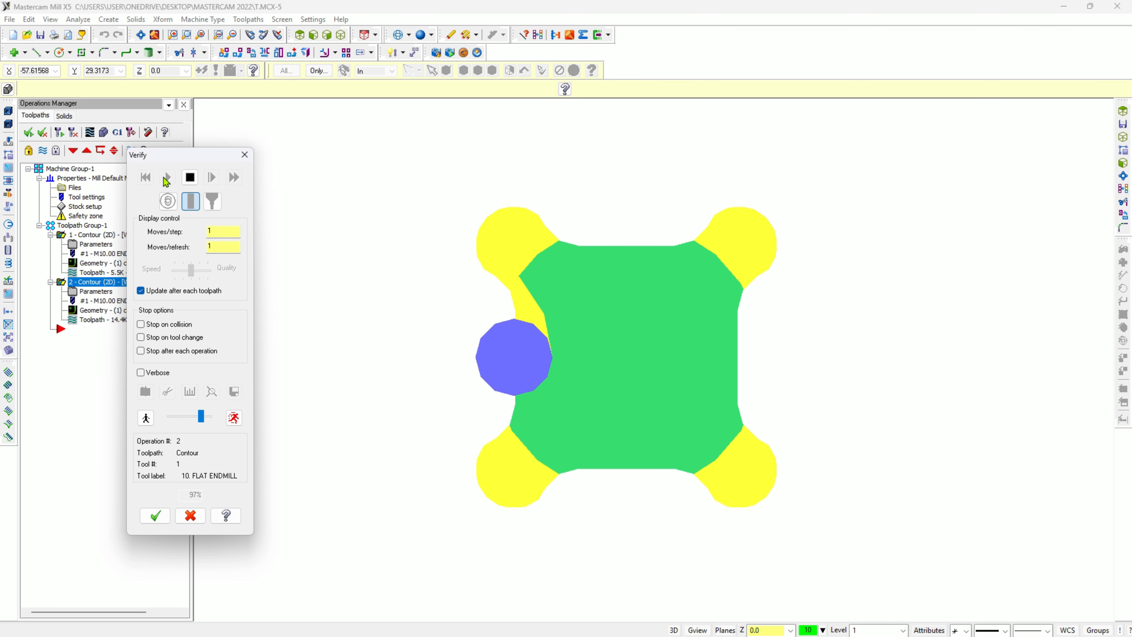
click(155, 515)
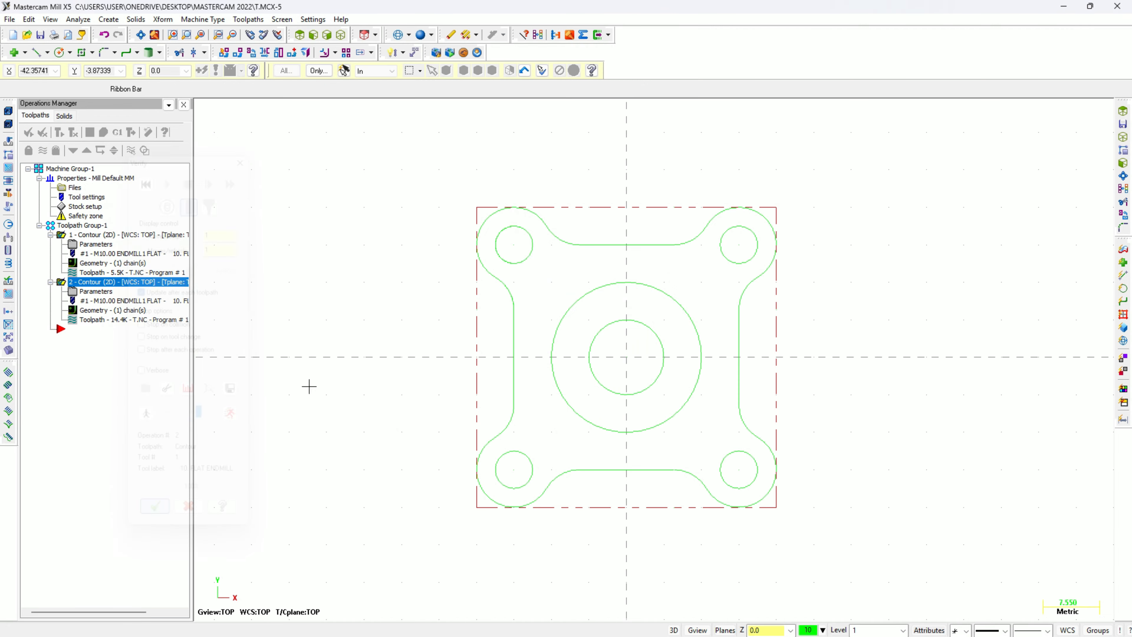
right_click(874, 287)
click(922, 426)
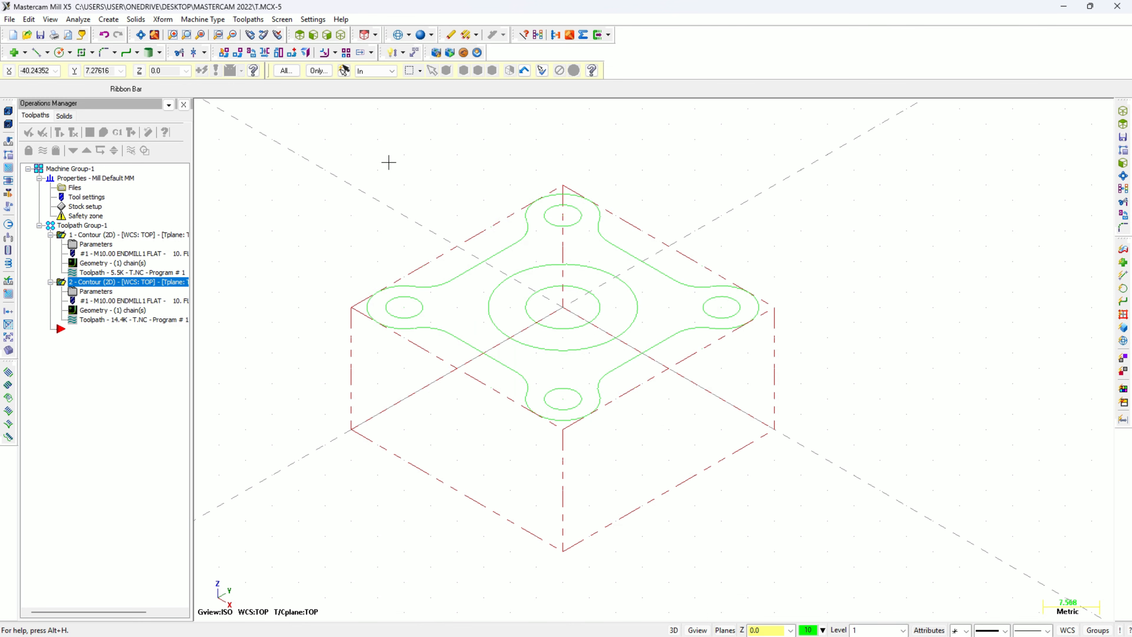